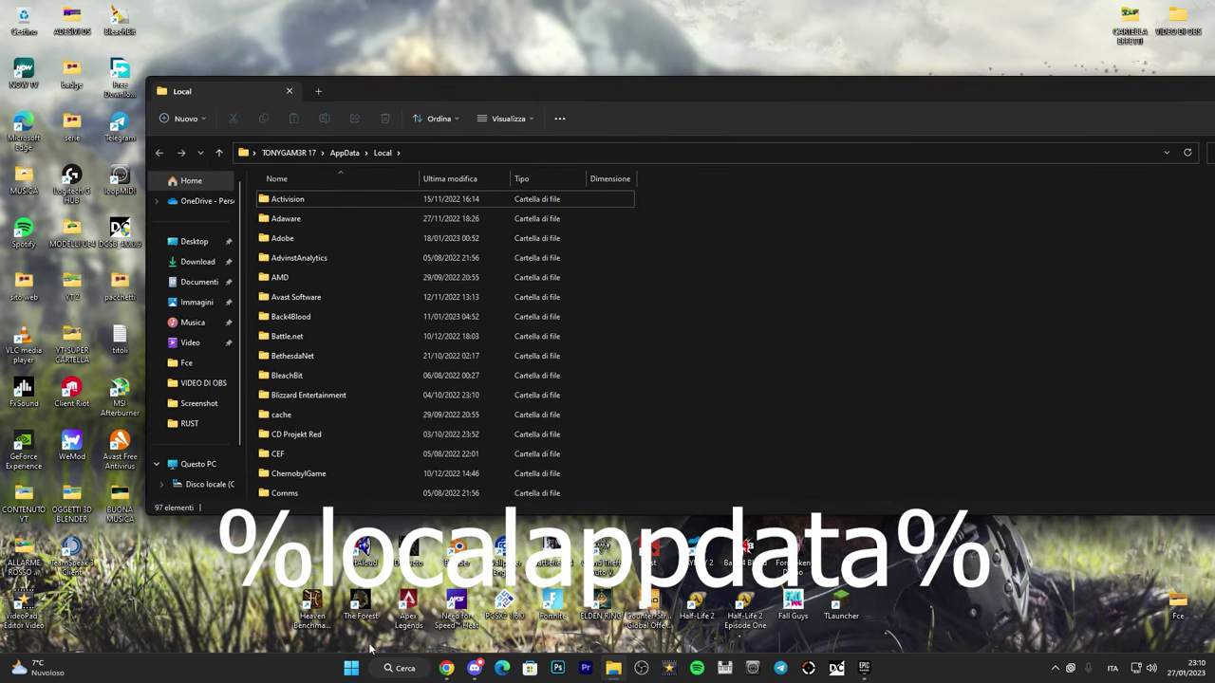
# Open the Windows configuration folder under EpicGamesLauncher > Saved > Config in the local AppData directory.
pyautogui.scroll(-6, 364, 333)
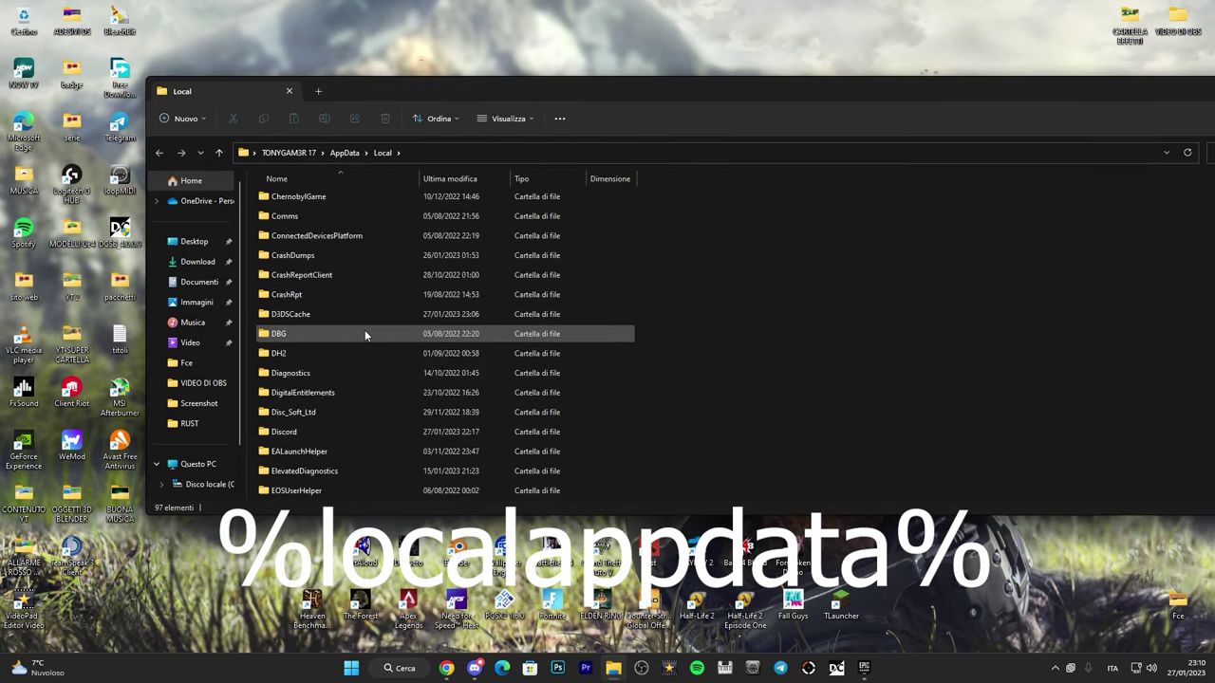
pyautogui.scroll(-1, 364, 333)
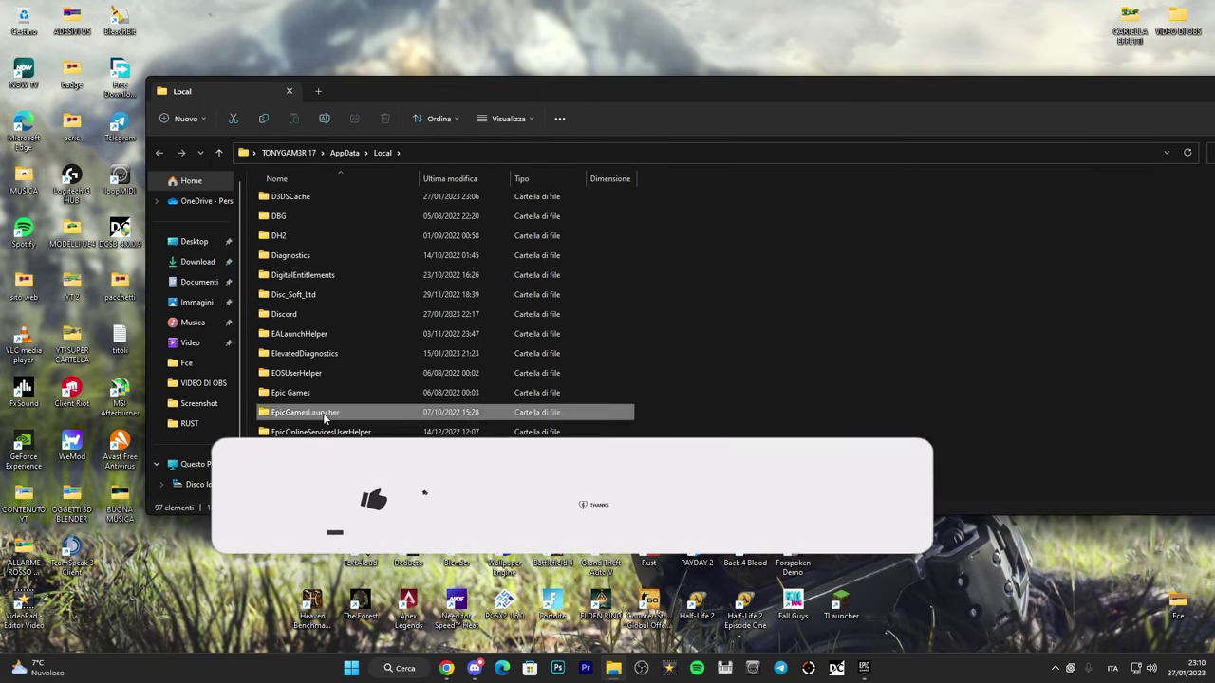
pyautogui.doubleClick(322, 412)
pyautogui.doubleClick(300, 238)
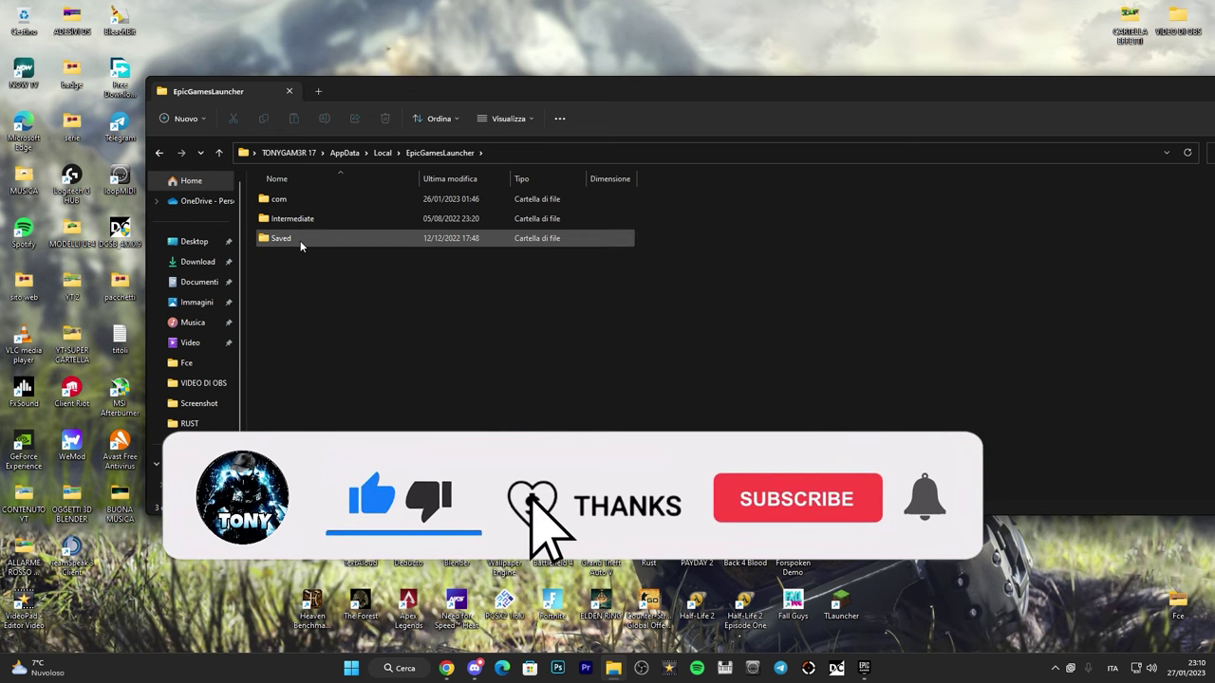
pyautogui.doubleClick(300, 198)
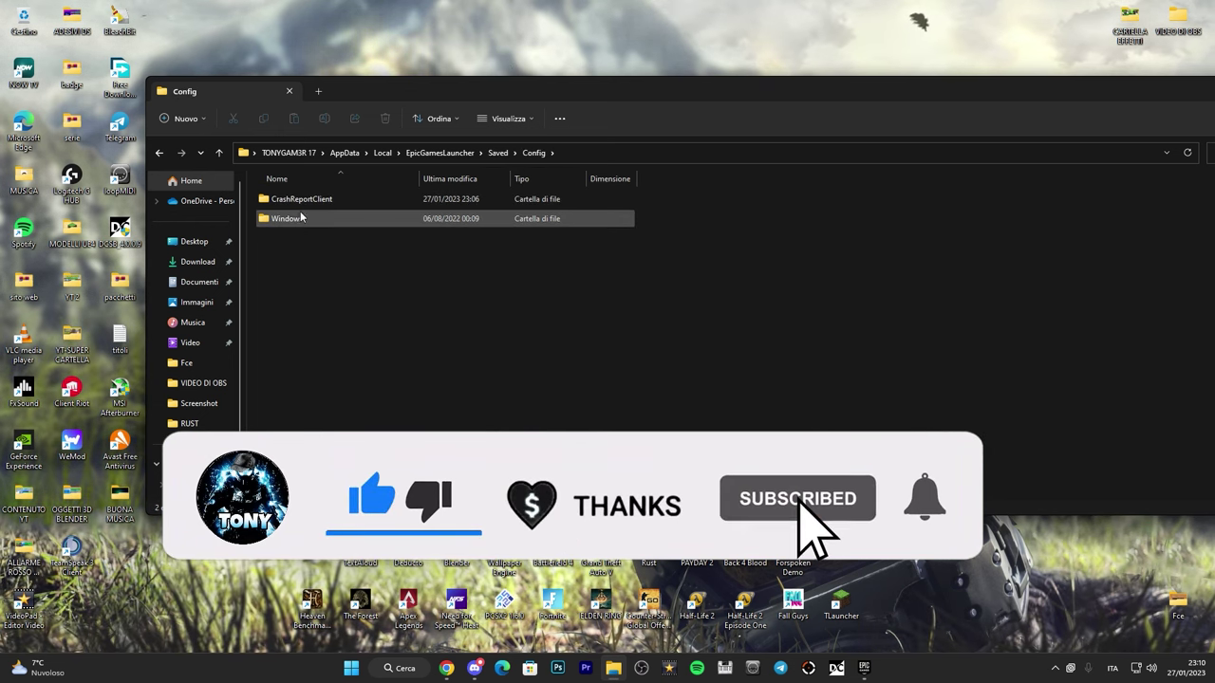
pyautogui.doubleClick(300, 220)
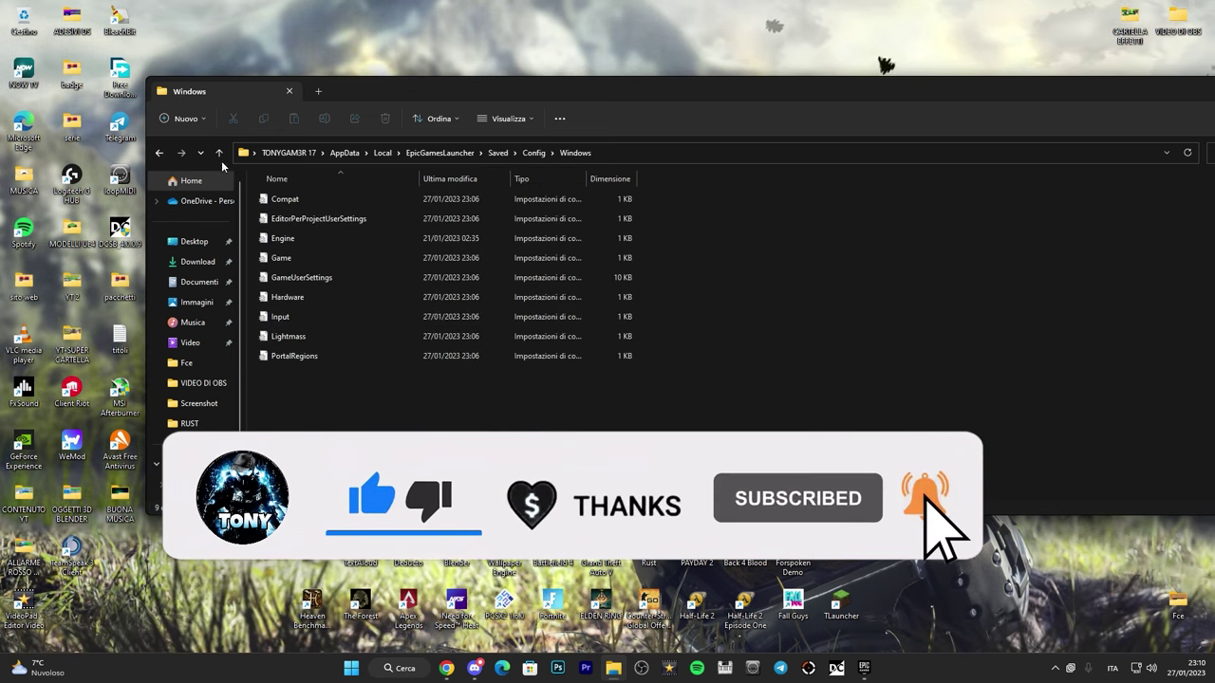
# Open the Engine file and add [HTTP] HttpTimeout, HttpConnectionTimeout, HttpReceiveTimeout and HttpSendTimeout, all 10, plus [Portal.BuildPatch] ChunkDownloads=3, ChunkRetries=20, RetryTime=0.5.
pyautogui.click(298, 240)
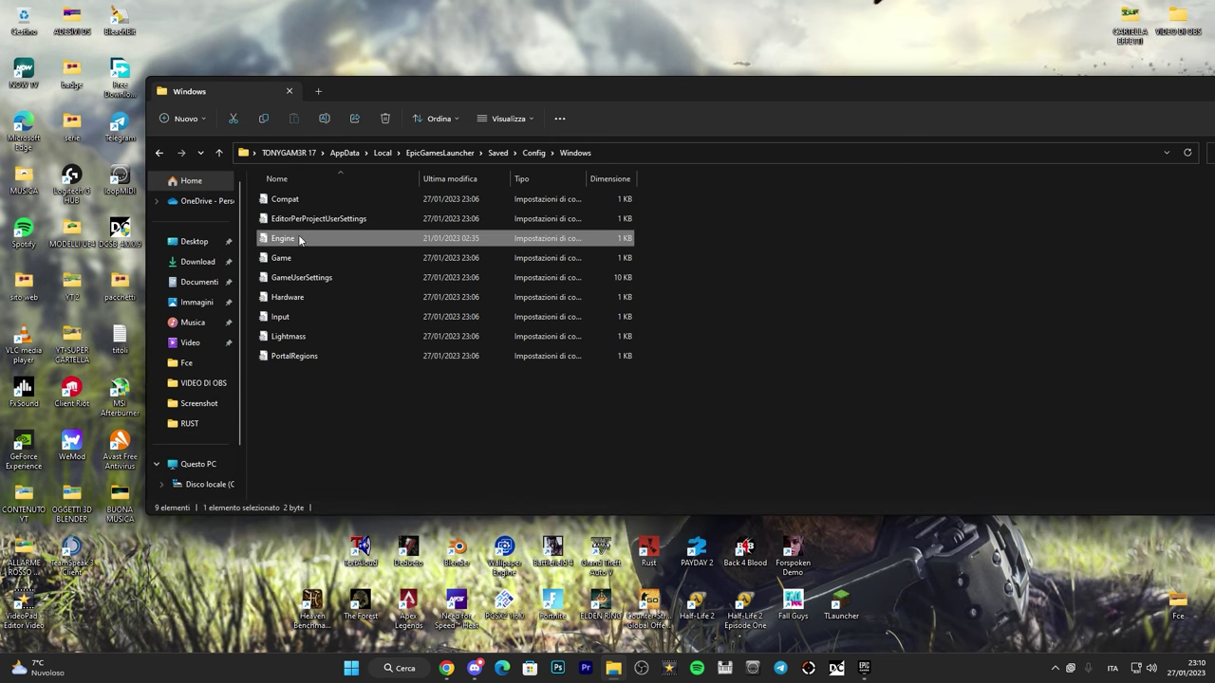
pyautogui.doubleClick(276, 240)
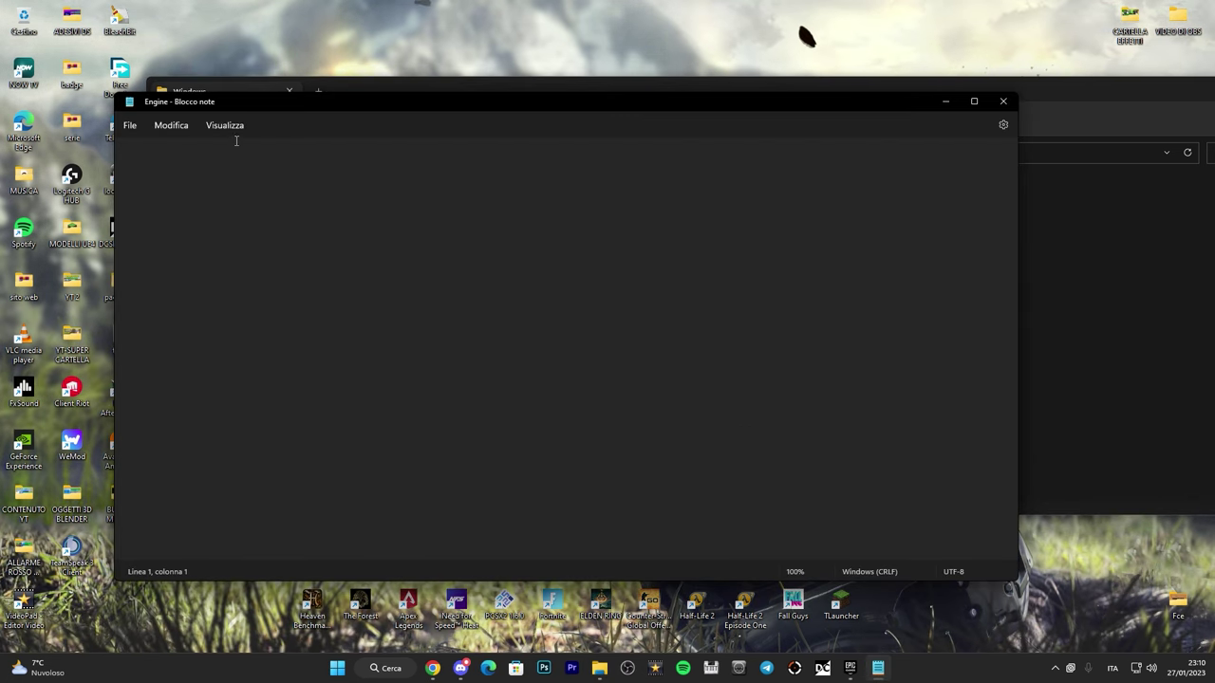
pyautogui.moveTo(284, 92); pyautogui.dragTo(623, 95)
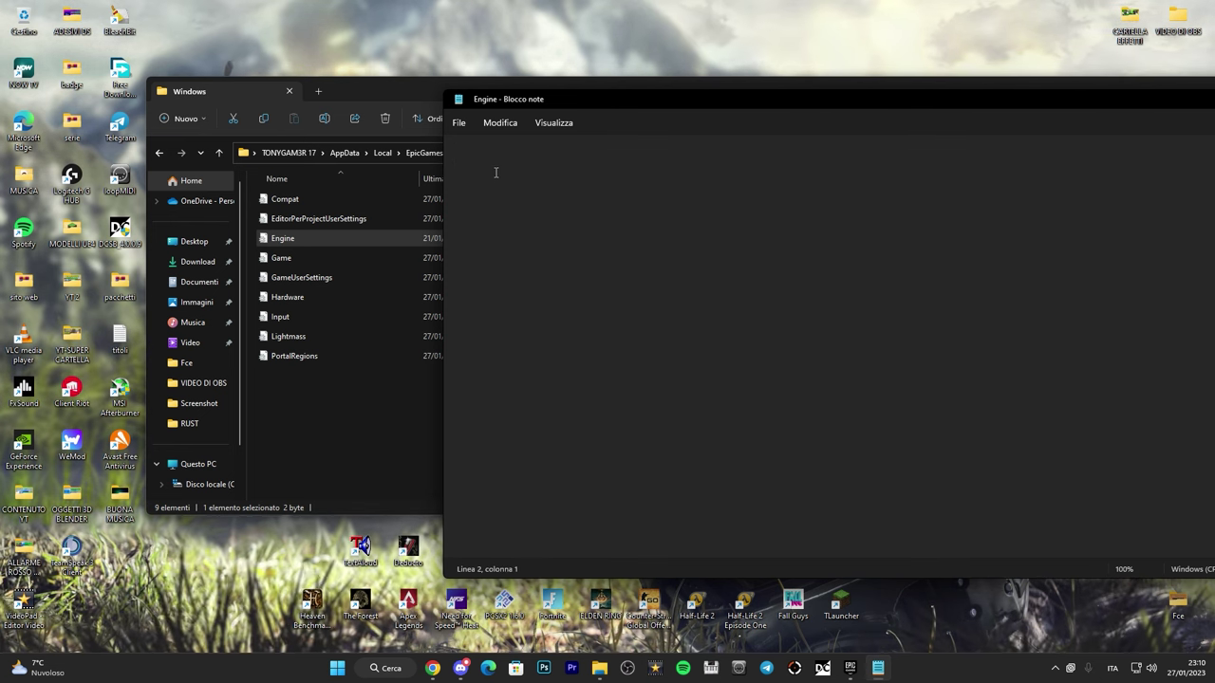
pyautogui.write('[HTTP] HttpTimeout=10 HttpConnectionTimeout=10 HttpReceiveTimeout=10 HttpSendTimeout=10  [Portal.BuildPatch] ChunkDownloads=3 ChunkRetries=20 RetryTime=0.5')
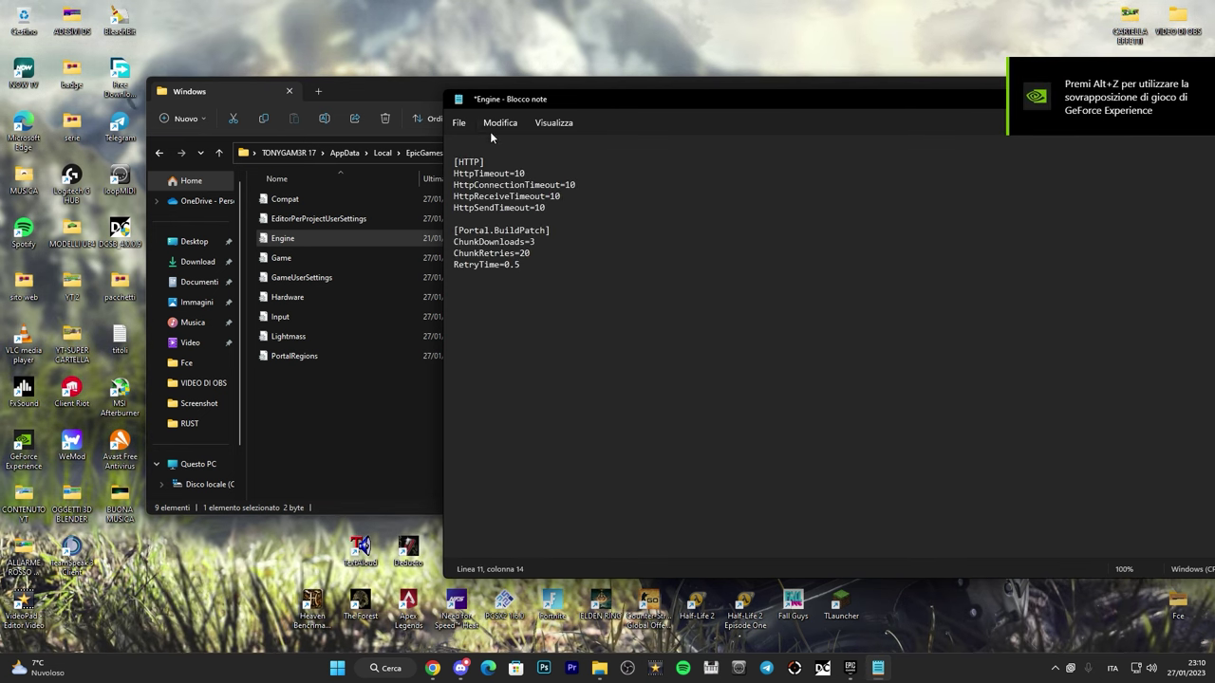
# Save and close the Engine file, and put the folder window away.
pyautogui.moveTo(635, 103); pyautogui.dragTo(428, 83)
pyautogui.click(251, 105)
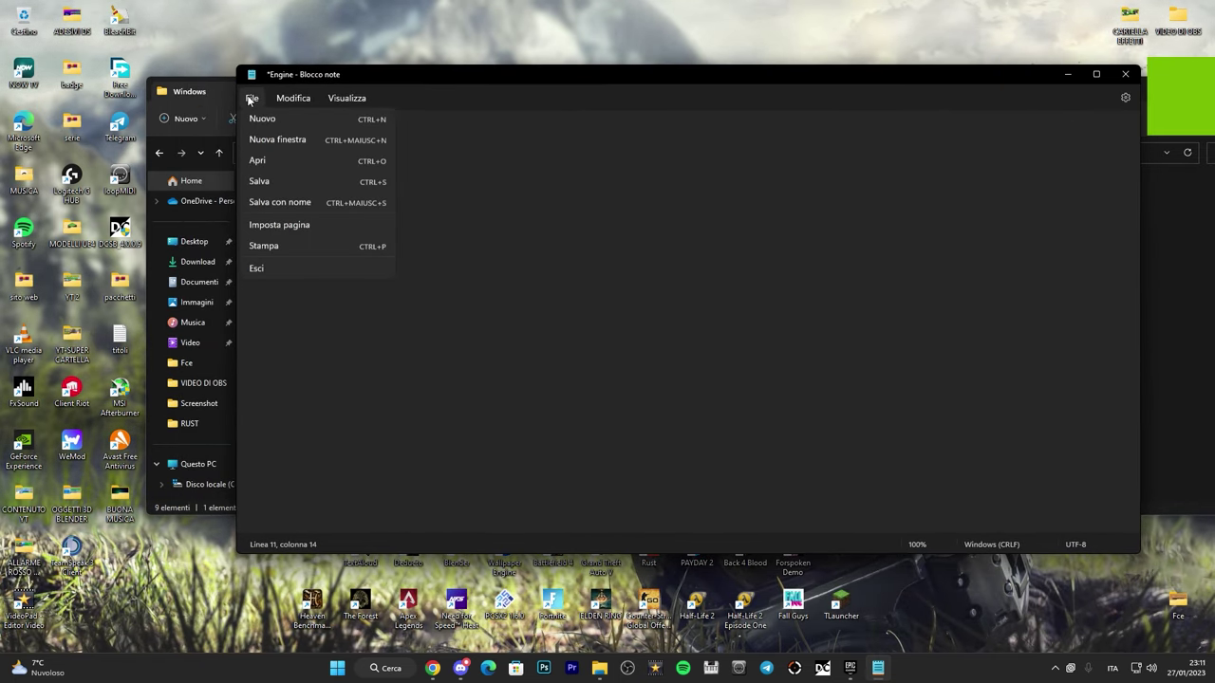
pyautogui.click(262, 182)
pyautogui.click(1125, 80)
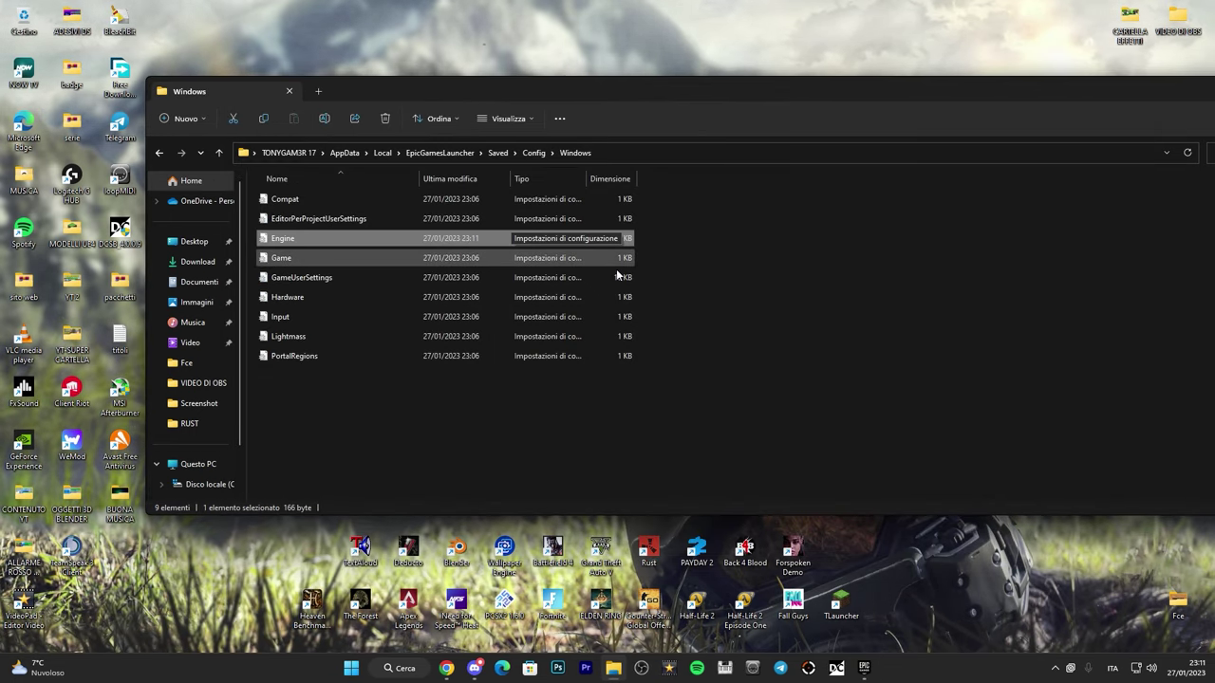
pyautogui.moveTo(442, 86); pyautogui.dragTo(325, 97)
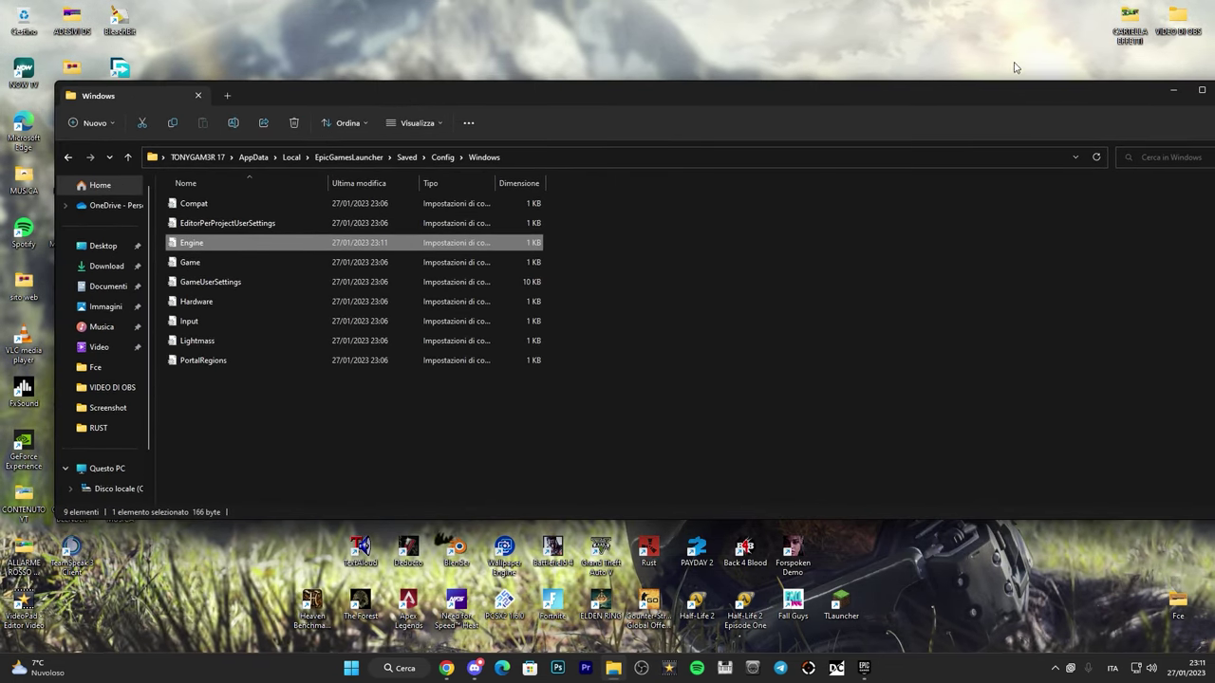
pyautogui.click(1155, 96)
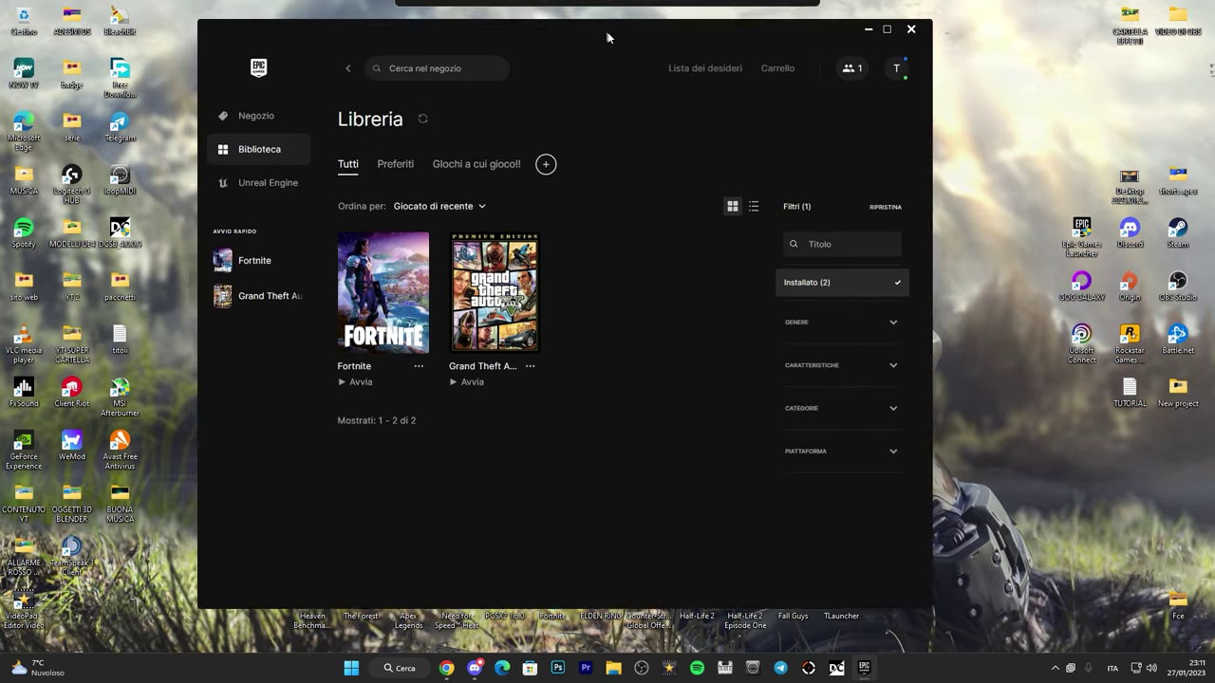
# In the Epic Games Launcher settings, enable "Gestisci velocità download" and enter a limit of 10000 KB/s.
pyautogui.click(901, 82)
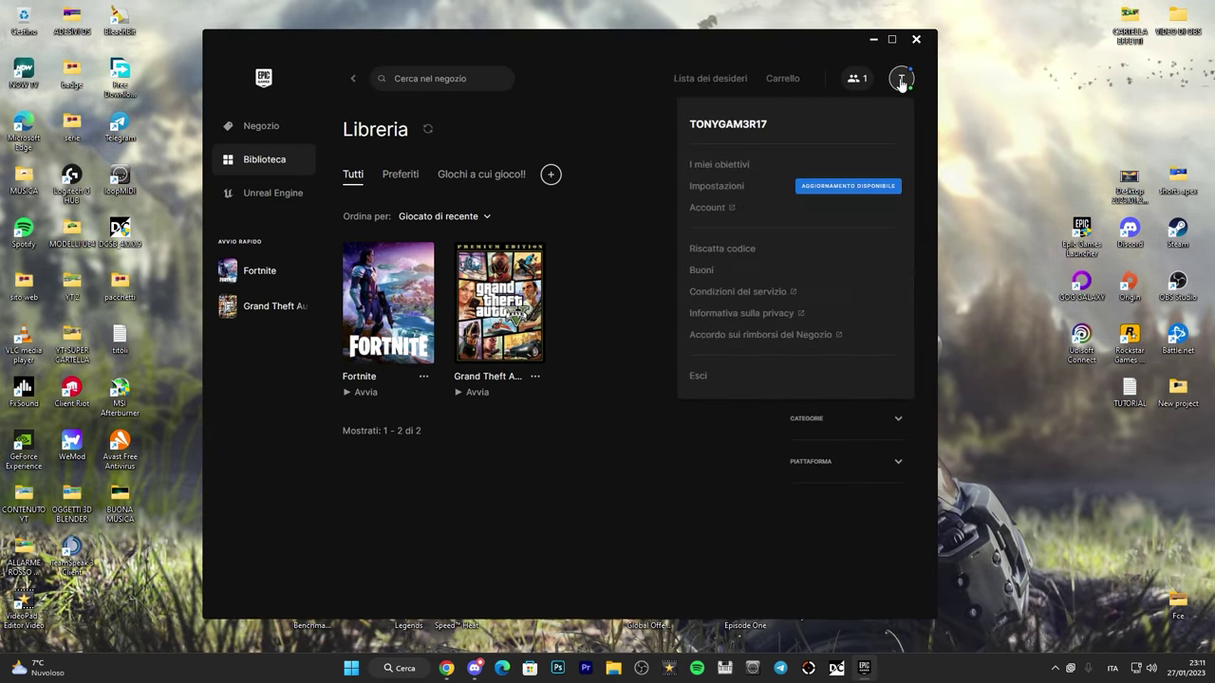
pyautogui.click(718, 185)
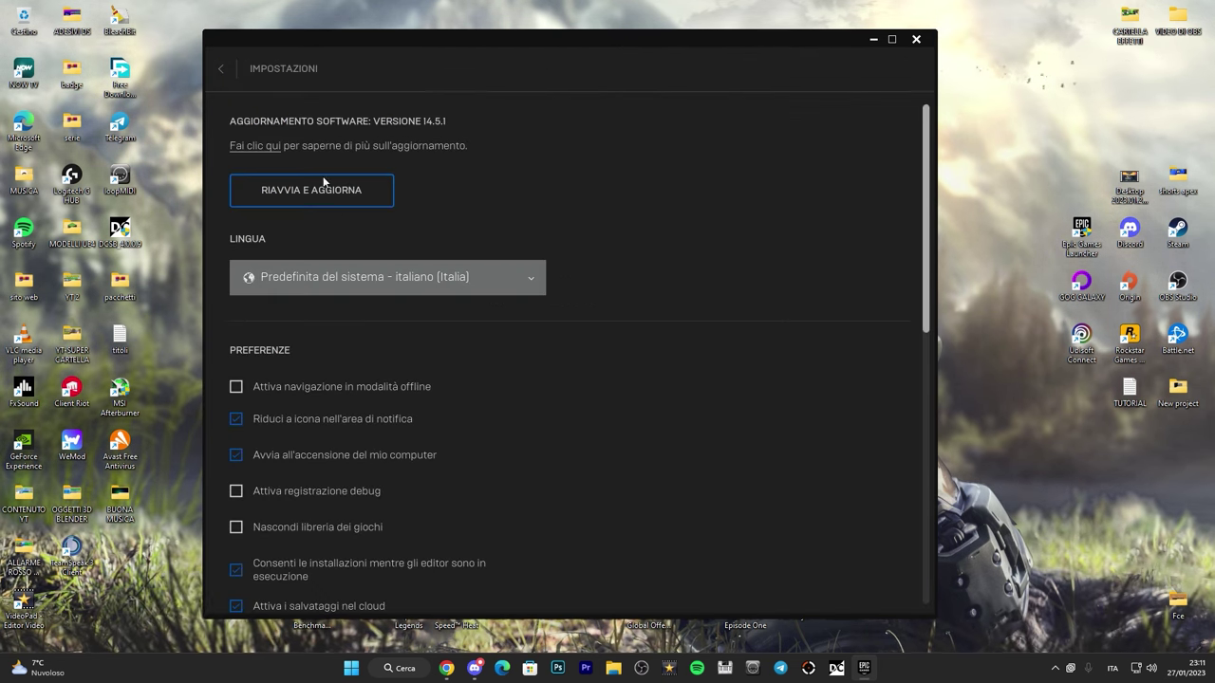
pyautogui.scroll(-3, 634, 370)
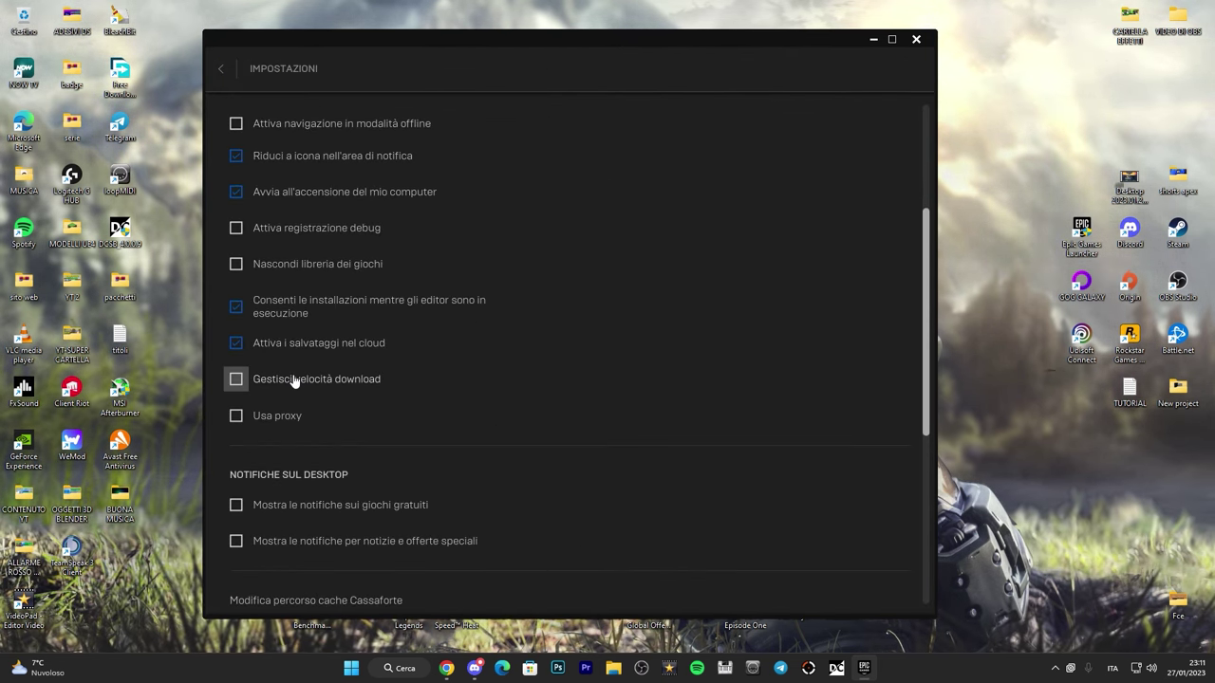
pyautogui.click(236, 380)
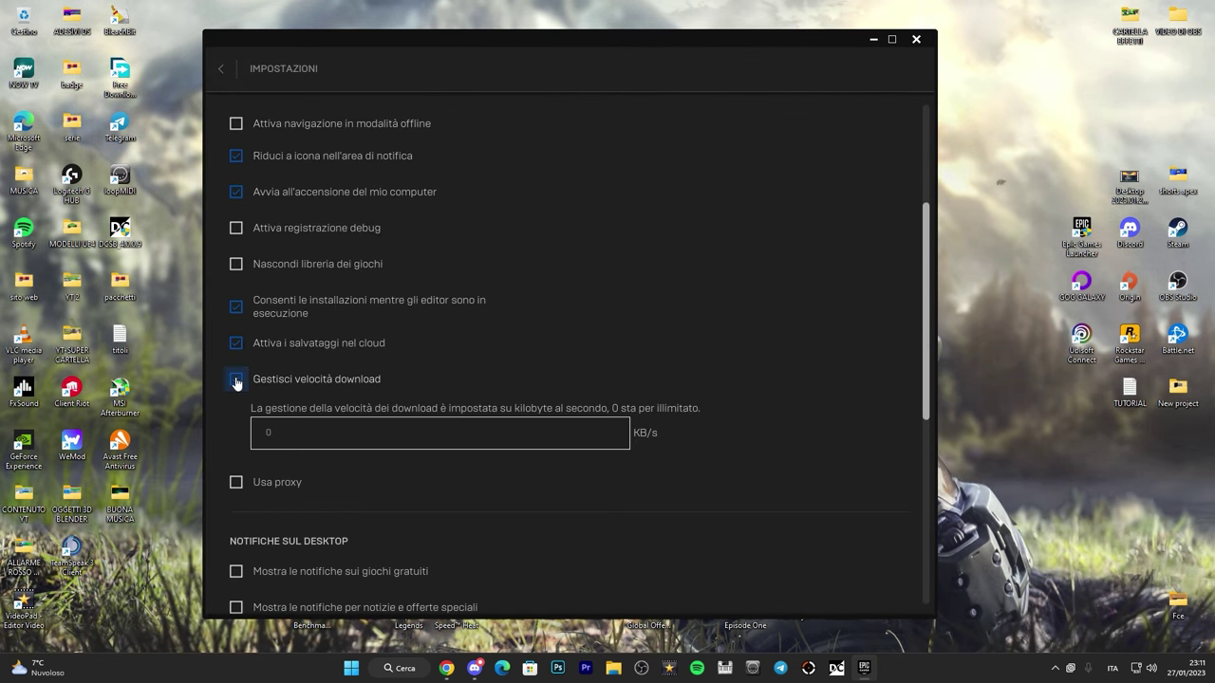
pyautogui.click(267, 433)
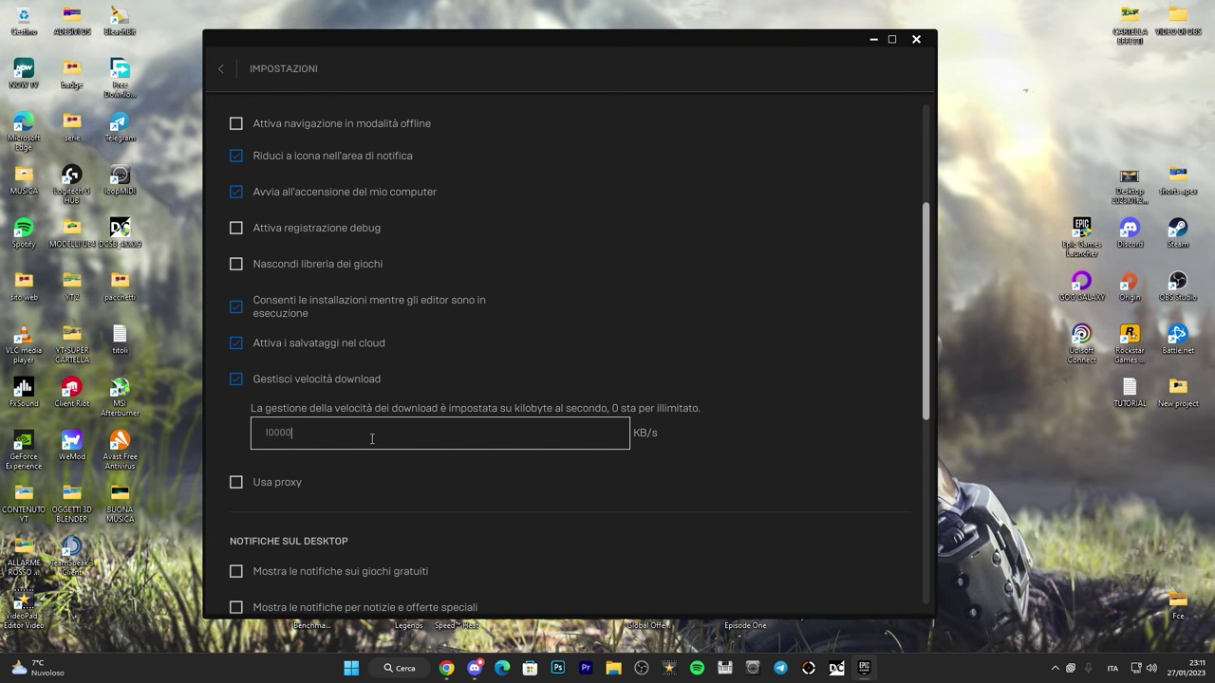
# Set the launcher's download speed limit to 2000 KB/s.
pyautogui.moveTo(328, 432); pyautogui.dragTo(269, 431)
pyautogui.press('BackSpace')
pyautogui.write('200')
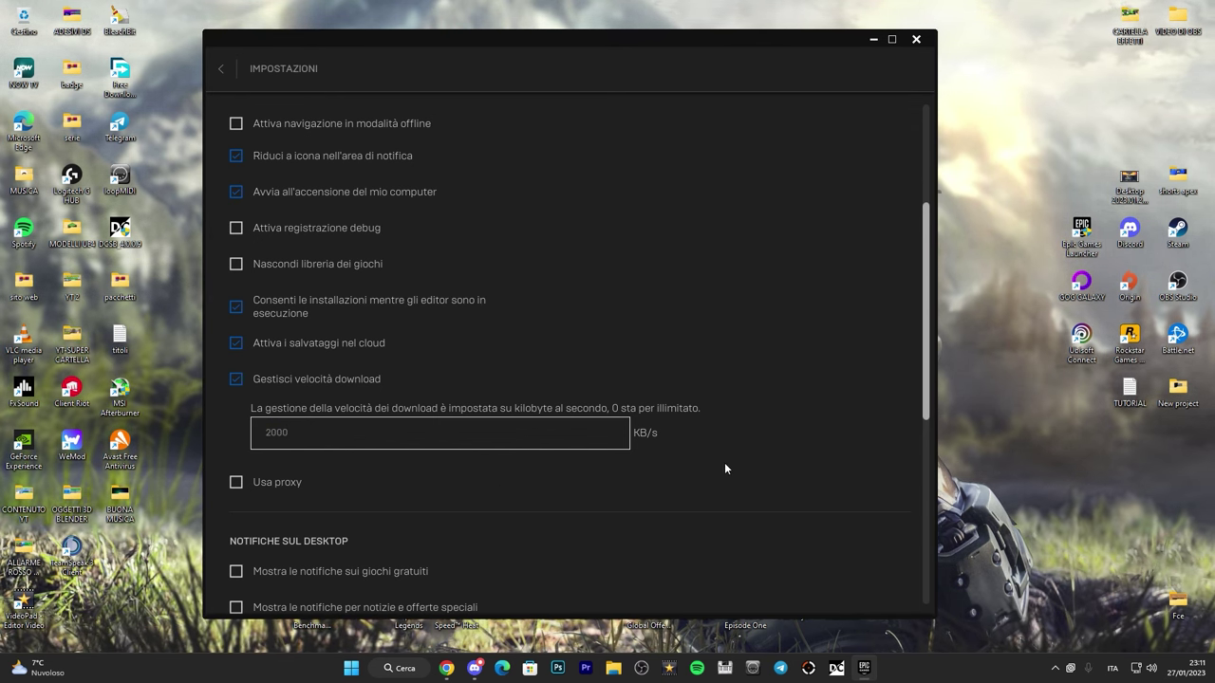
pyautogui.write('0')
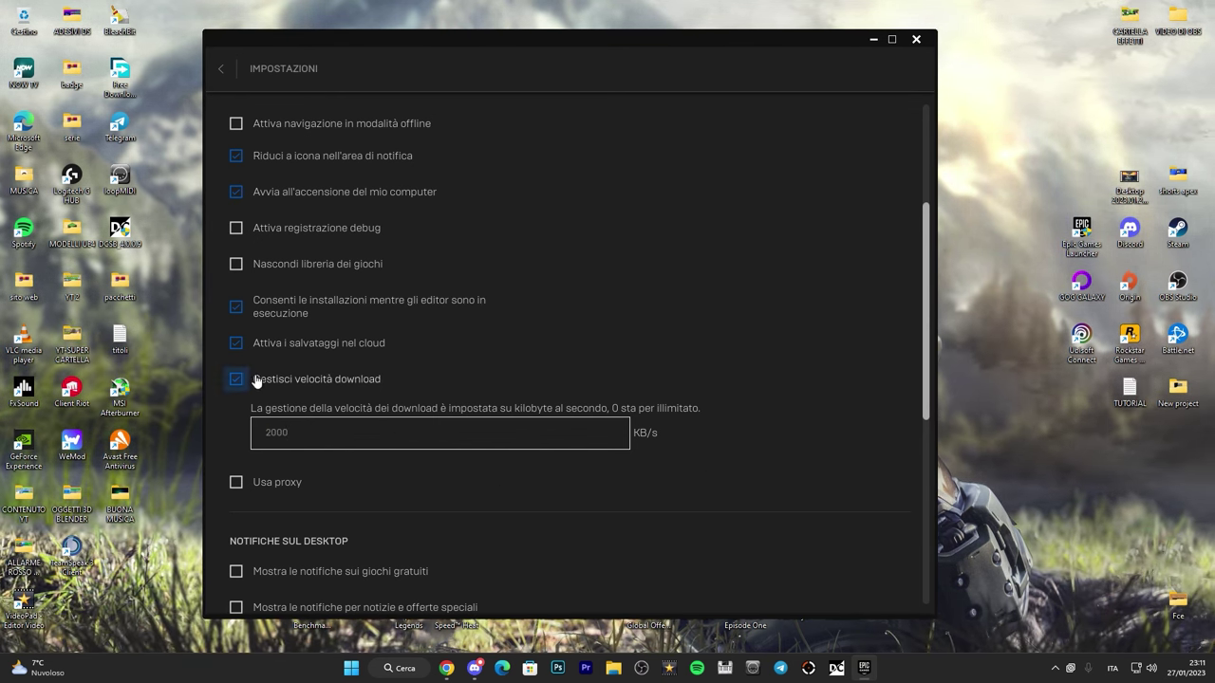
# Disable "Gestisci velocità download", return to the library and minimise the launcher.
pyautogui.click(237, 381)
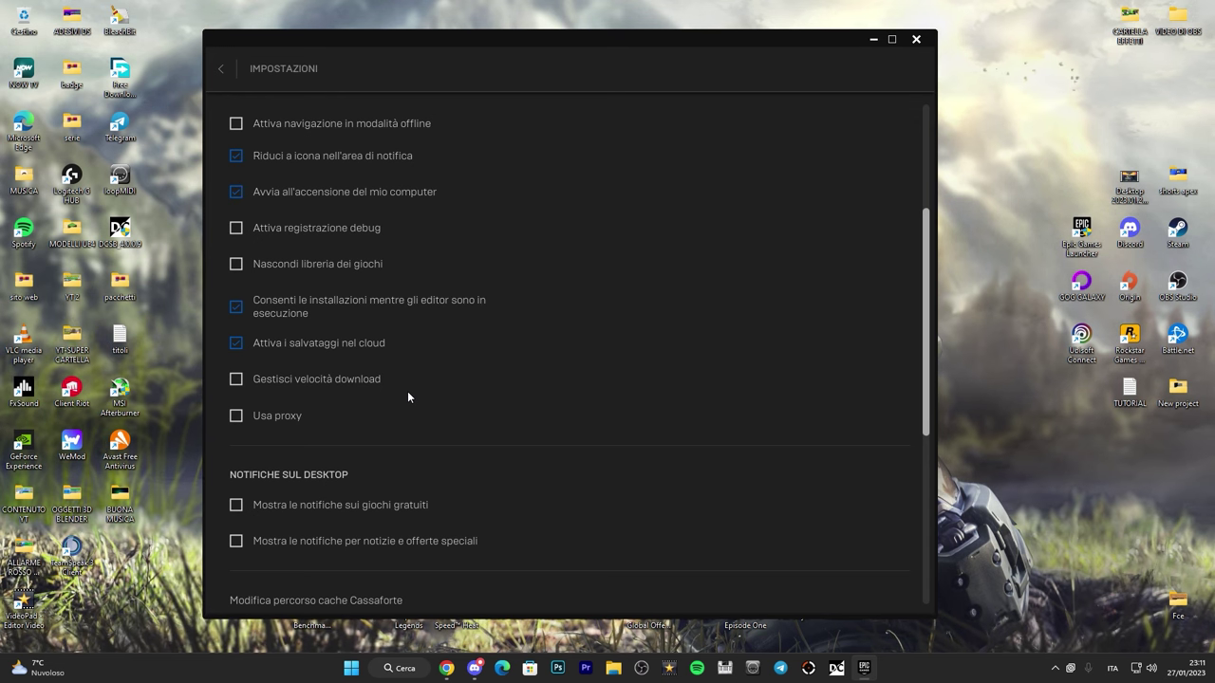
pyautogui.click(222, 72)
pyautogui.click(461, 558)
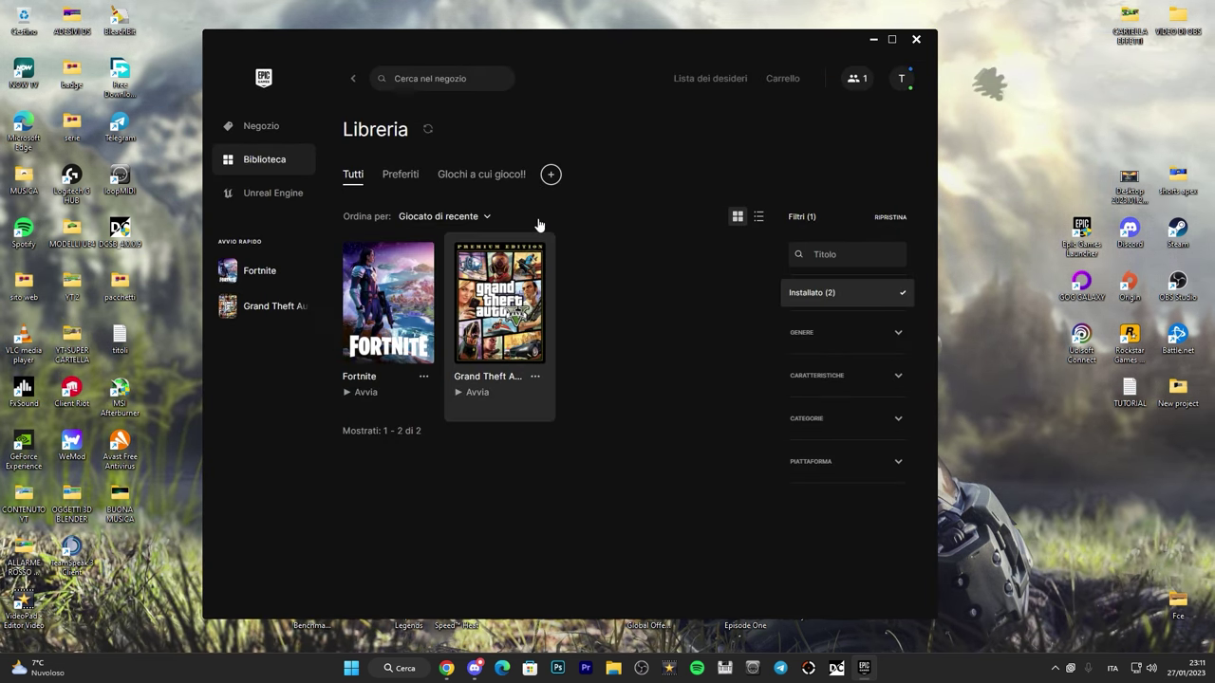
pyautogui.click(871, 41)
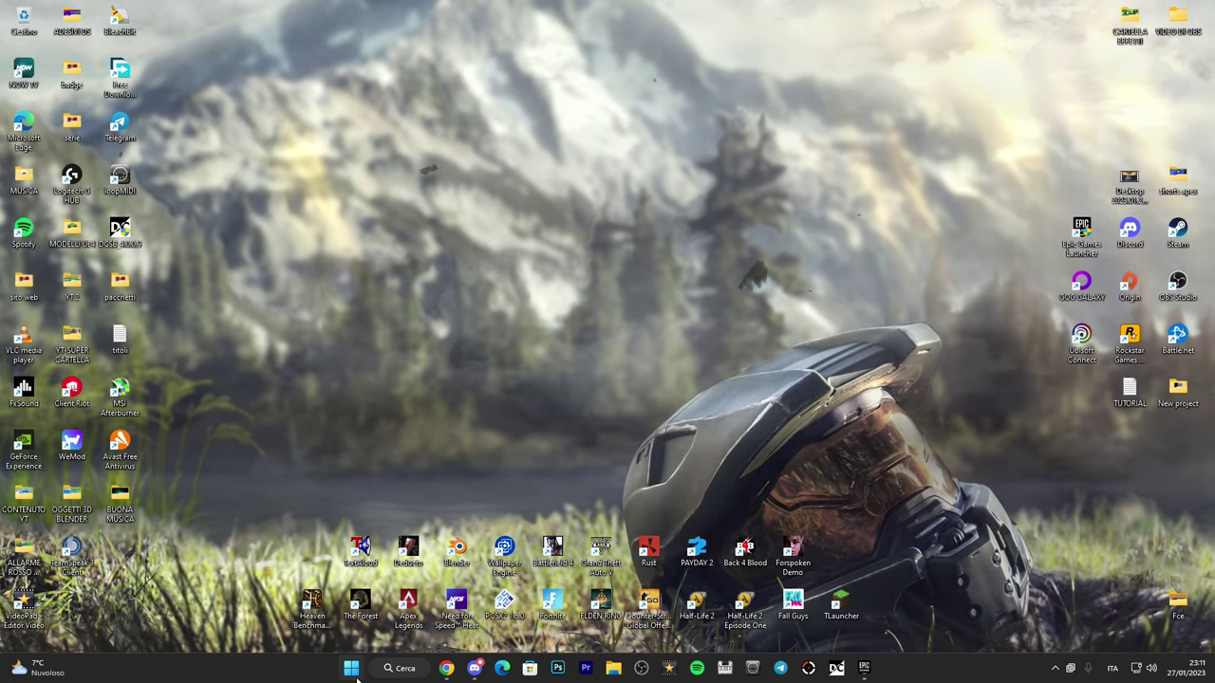
# Search Windows for "task" and open Task Manager (Gestione attività).
pyautogui.press('super+x')
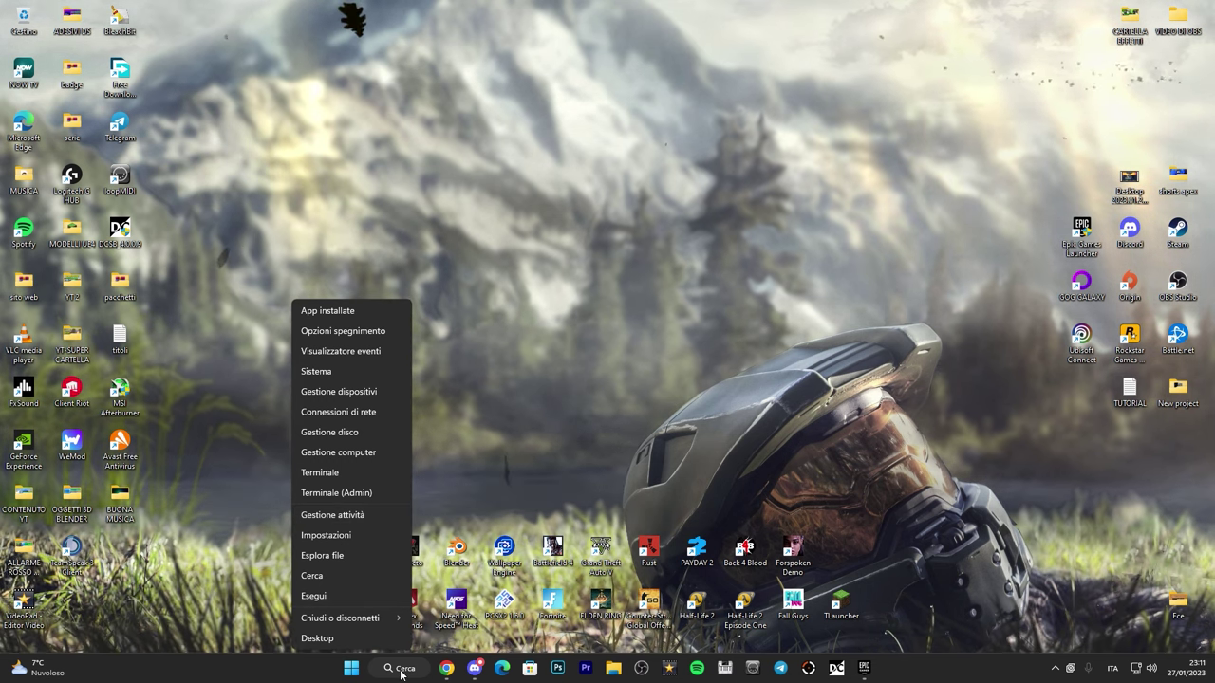
pyautogui.click(312, 575)
pyautogui.write('task')
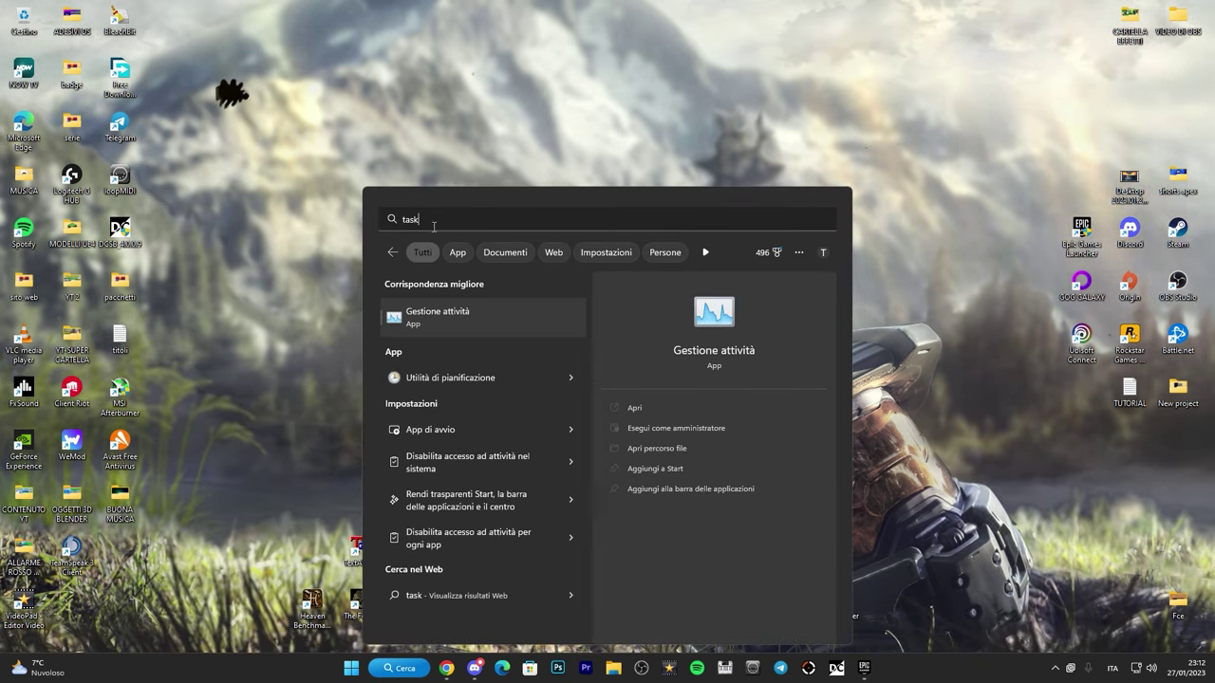
pyautogui.click(480, 313)
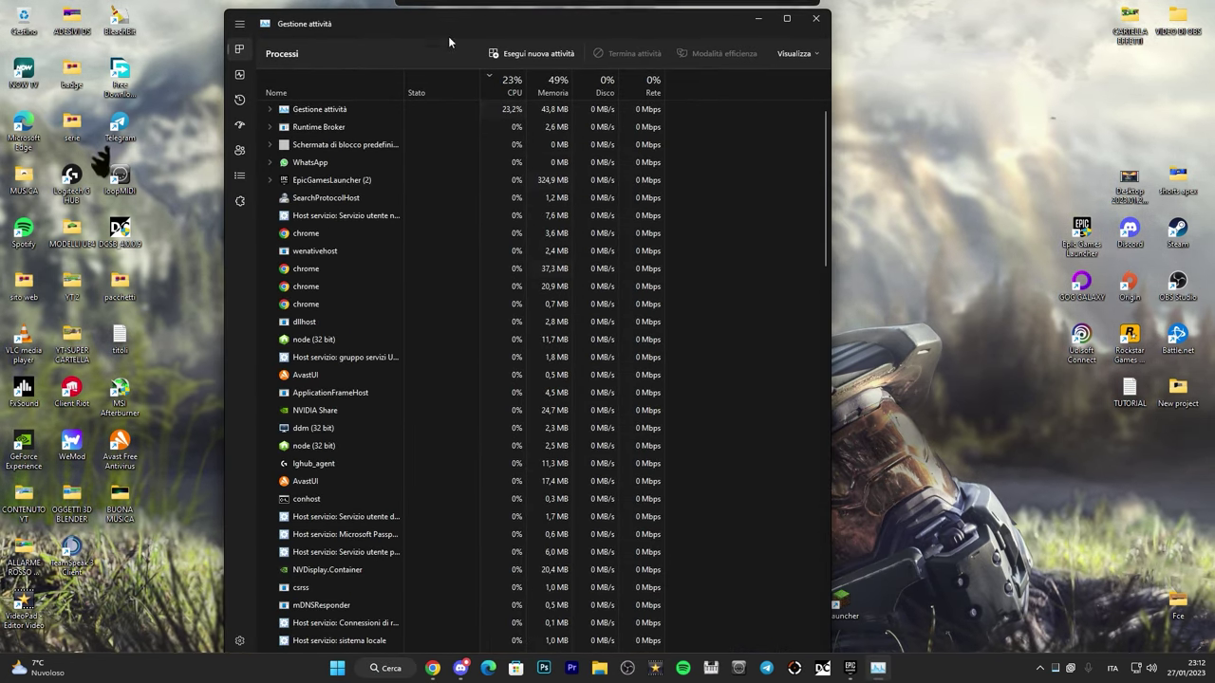
# Set the priority of the EpicGamesLauncher.exe process to Alta, confirm the change and close Task Manager.
pyautogui.click(231, 166)
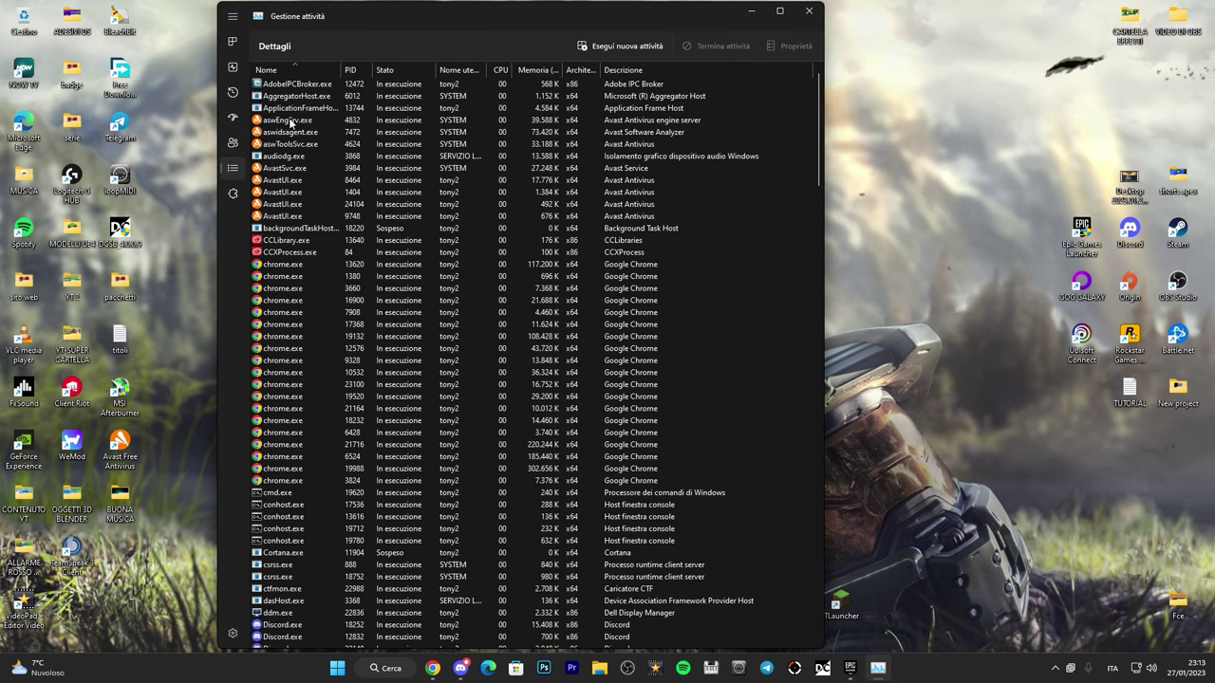
pyautogui.scroll(-7, 335, 343)
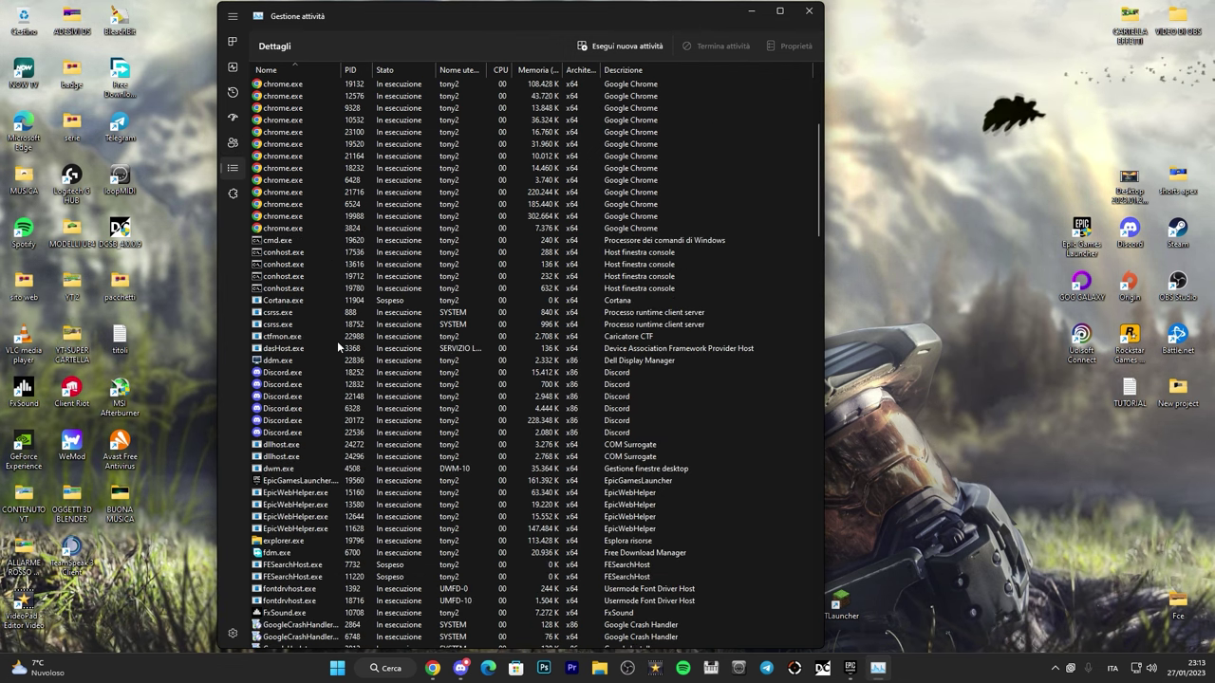
pyautogui.click(305, 482)
pyautogui.rightClick(305, 484)
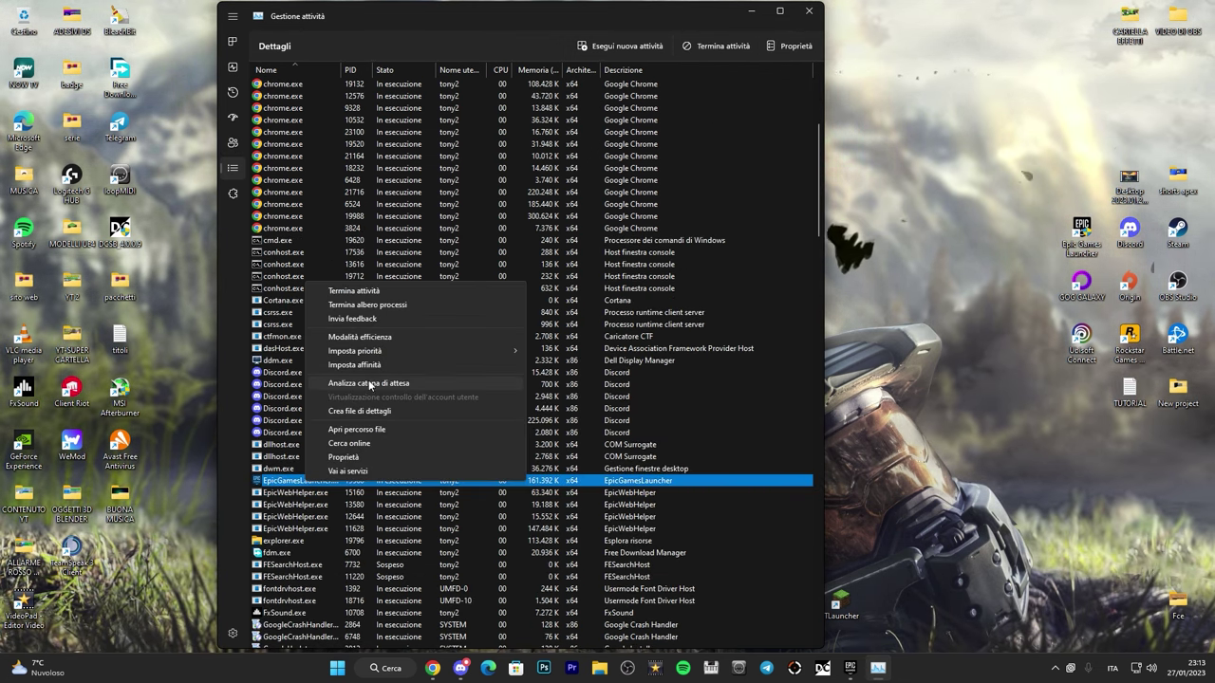
pyautogui.moveTo(379, 351)
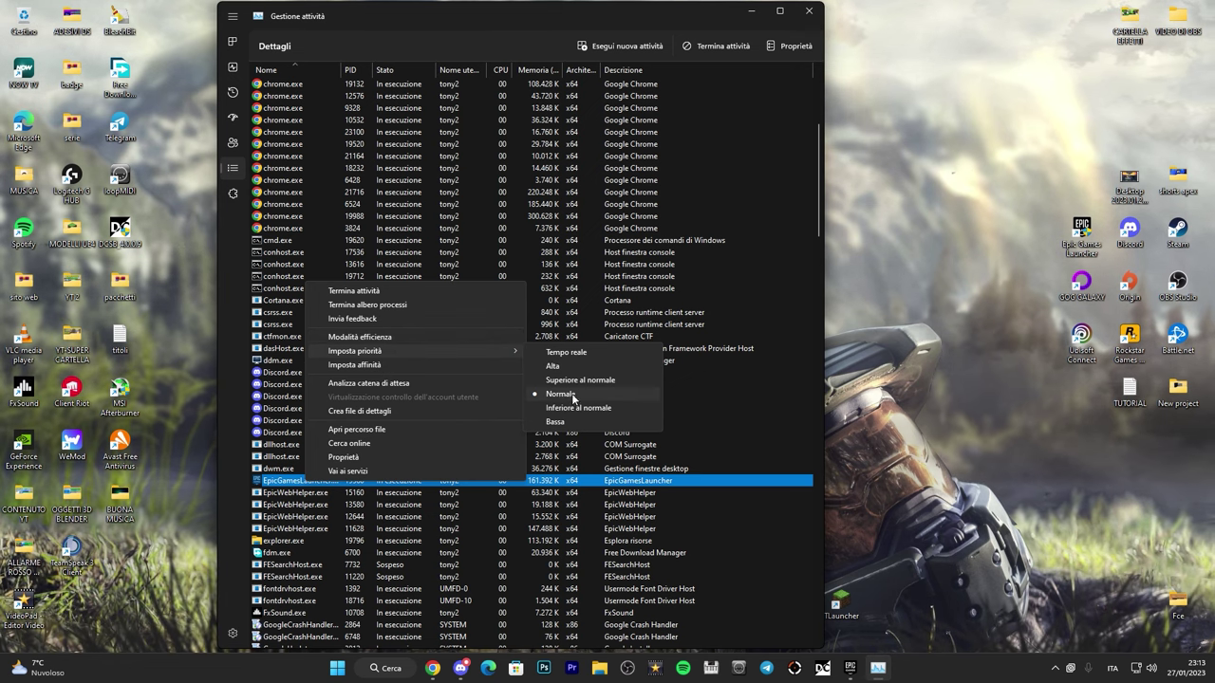
pyautogui.click(555, 367)
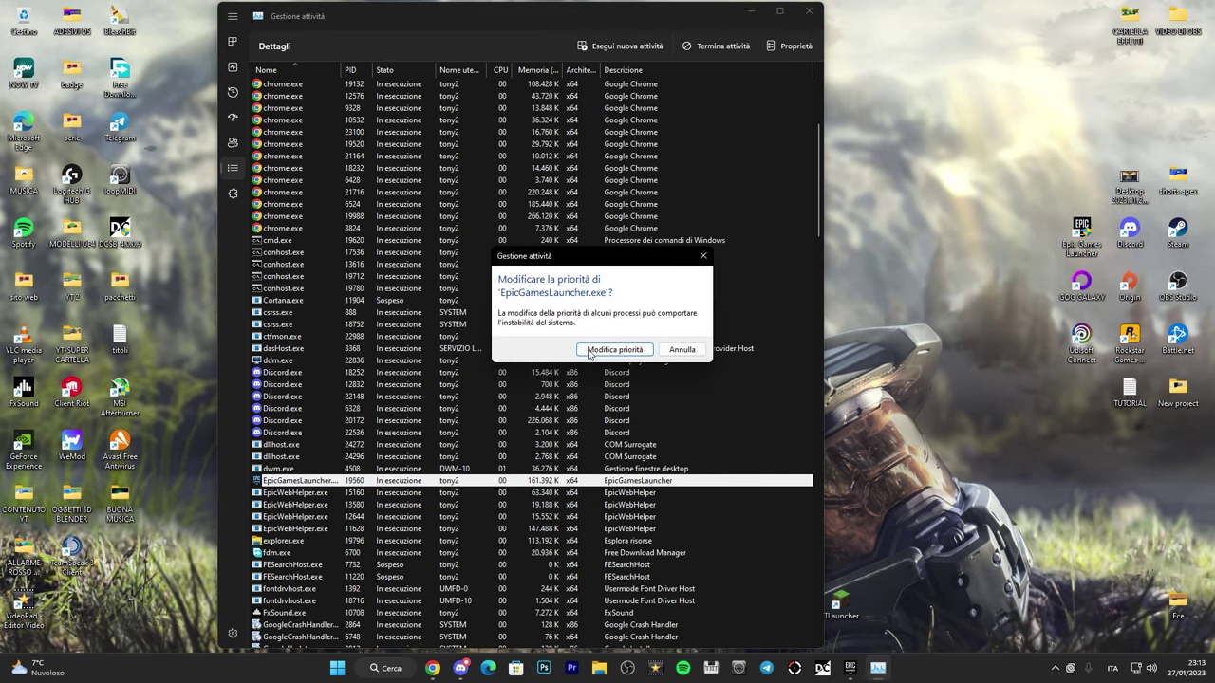
pyautogui.click(589, 347)
pyautogui.click(313, 493)
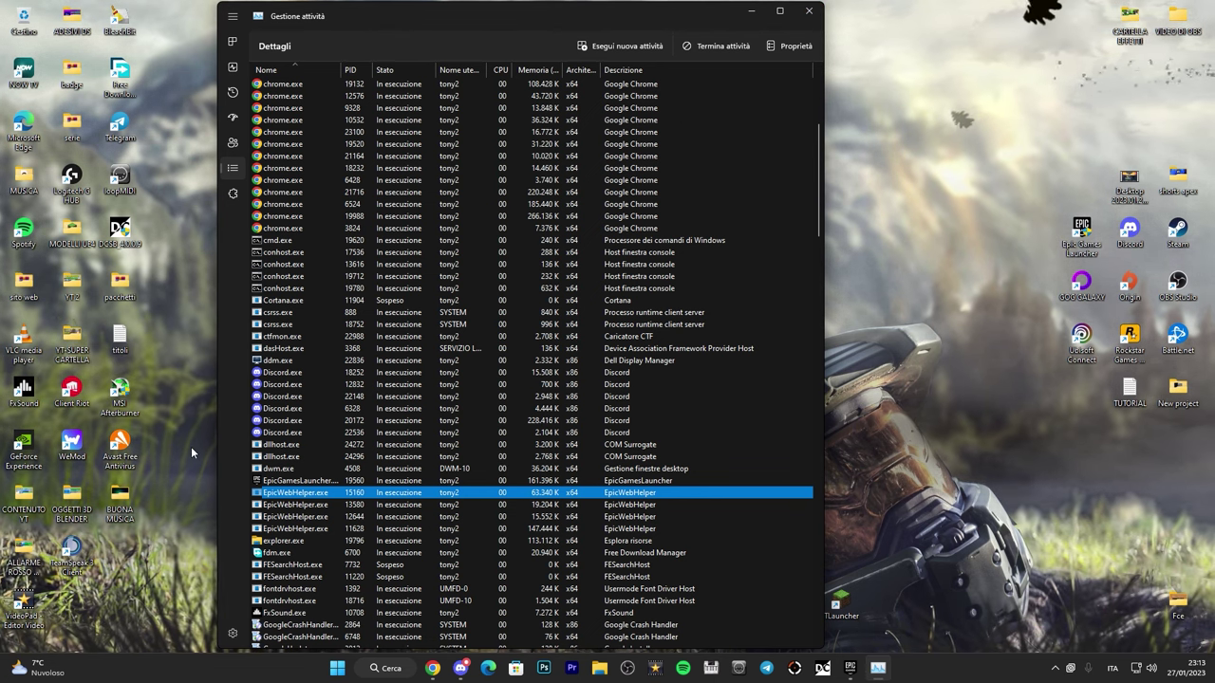
pyautogui.click(275, 480)
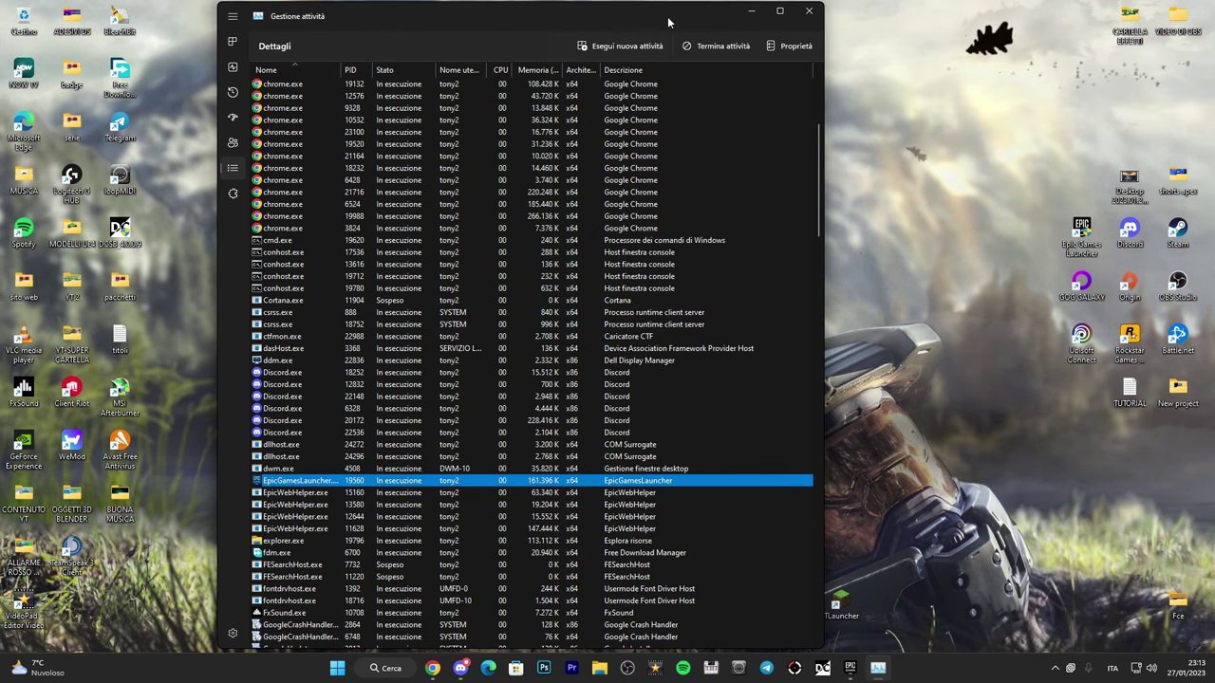
pyautogui.click(808, 11)
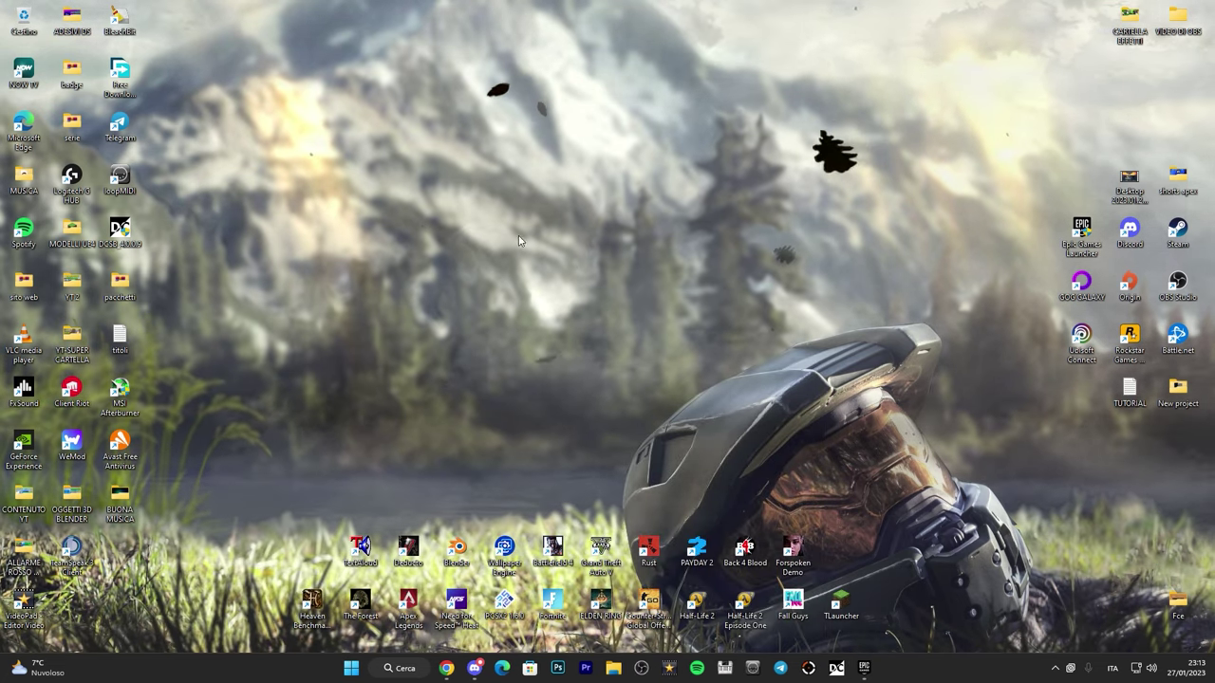
# Open the Connessioni di rete window through Windows' advanced network settings and additional adapter options.
pyautogui.rightClick(1155, 669)
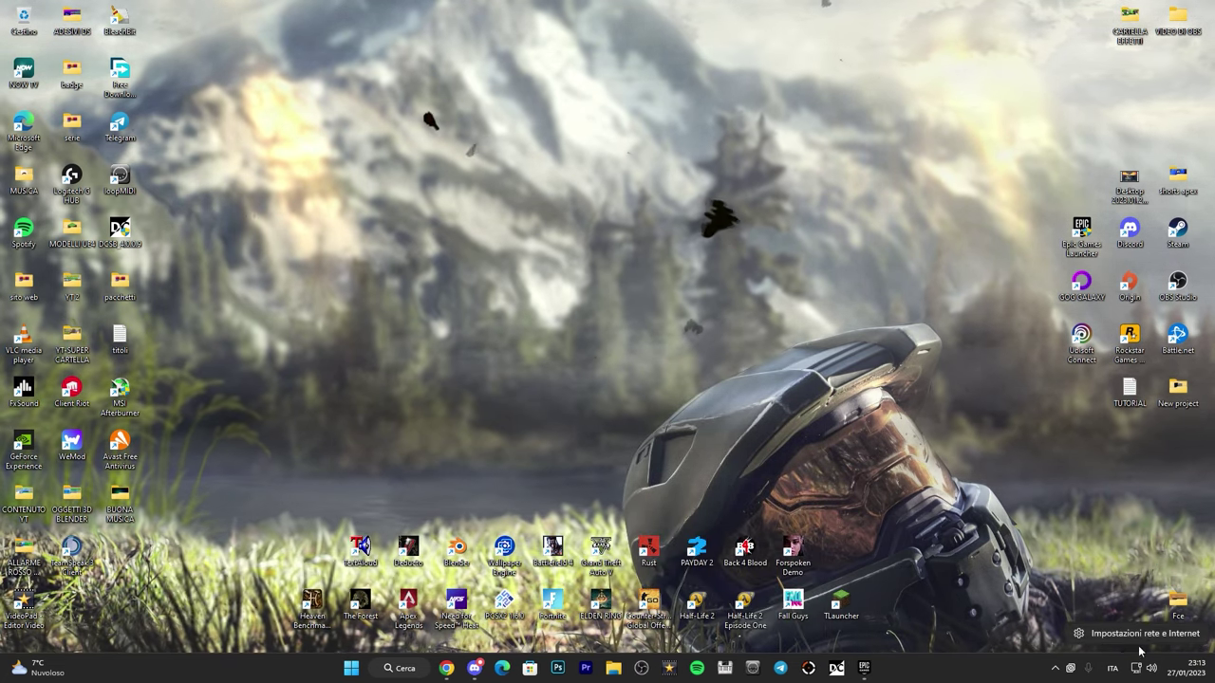
pyautogui.click(1092, 629)
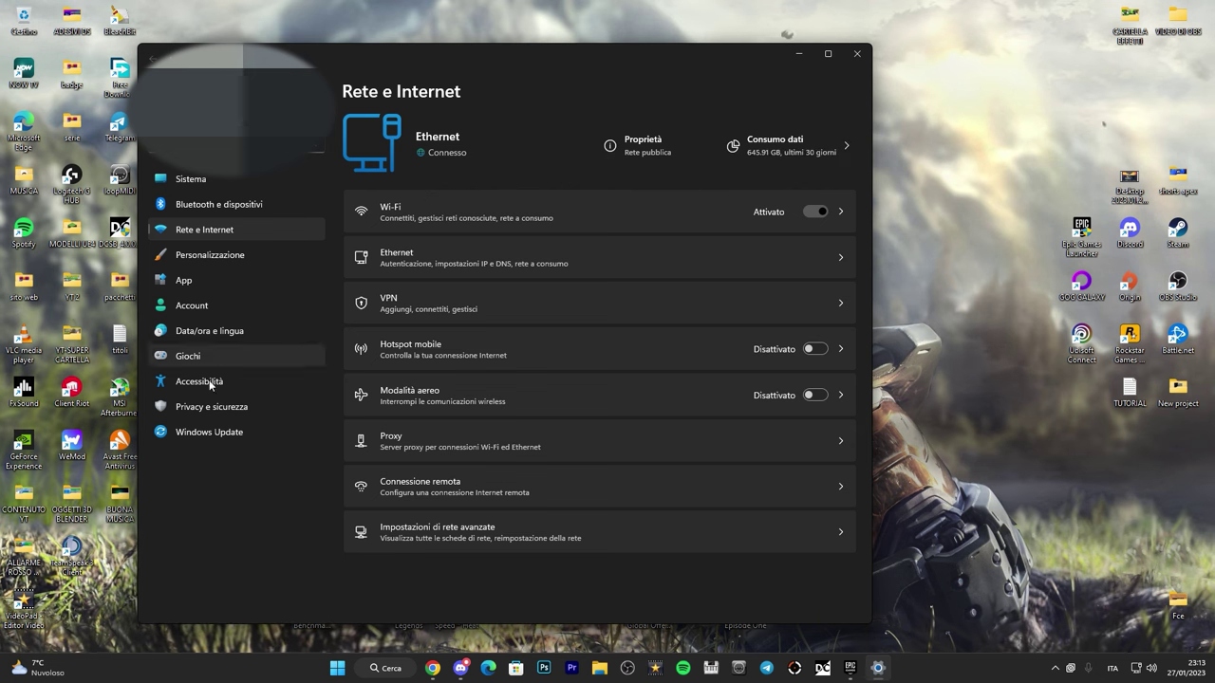
pyautogui.click(461, 541)
pyautogui.click(481, 497)
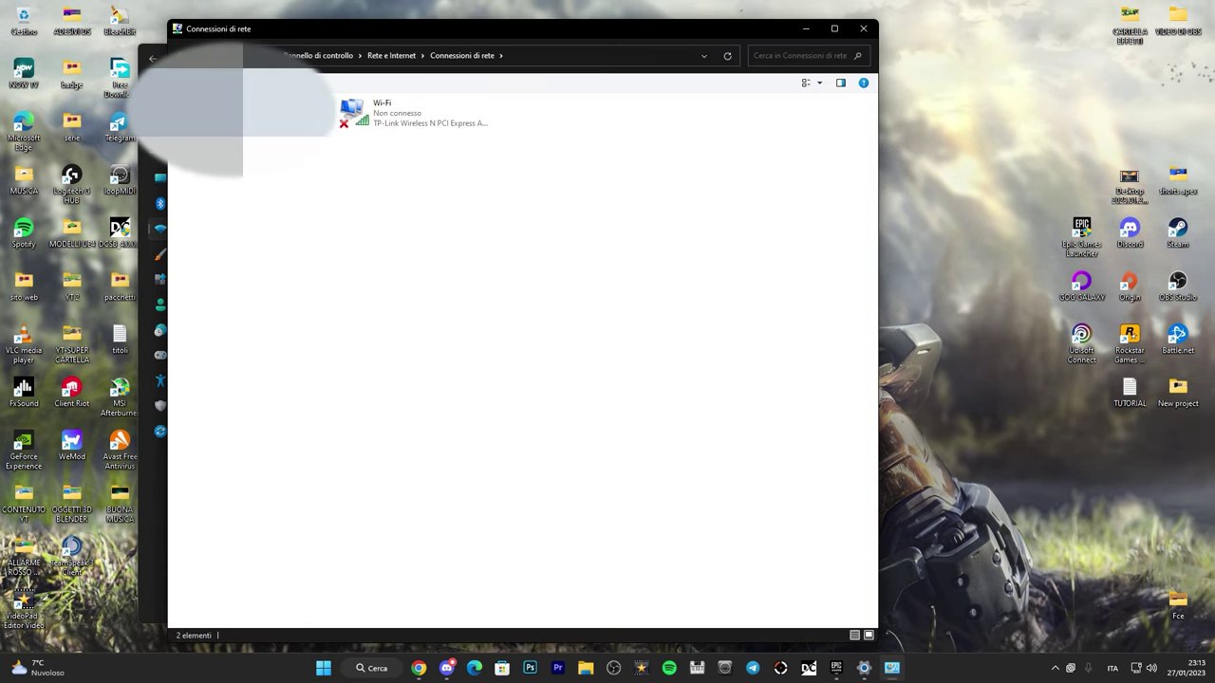
# Open the properties of Protocollo Internet versione 4 (TCP/IPv4) for the Ethernet connection.
pyautogui.rightClick(385, 108)
pyautogui.click(271, 226)
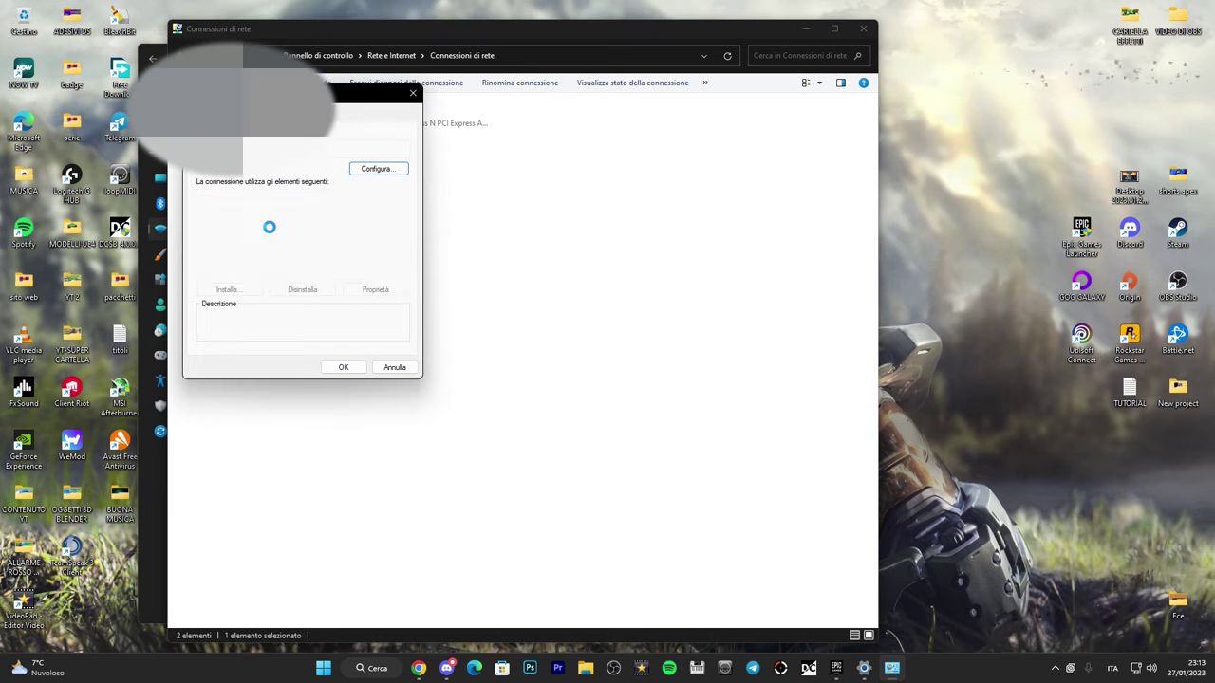
pyautogui.click(269, 229)
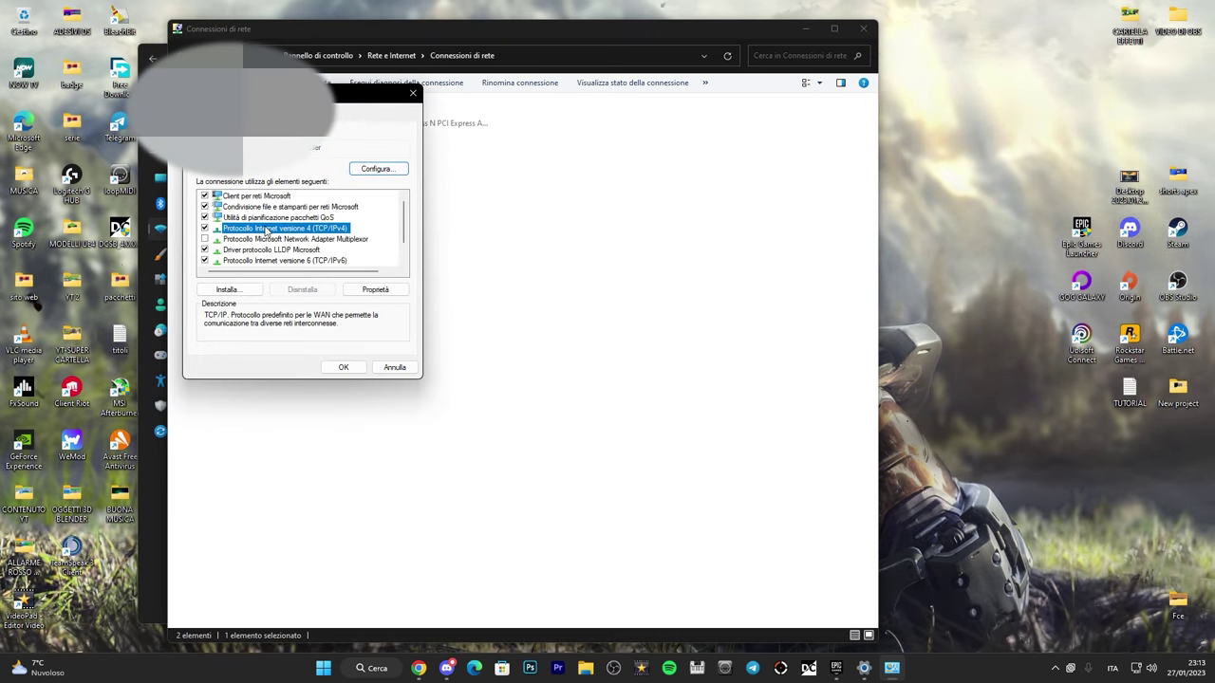
pyautogui.click(375, 290)
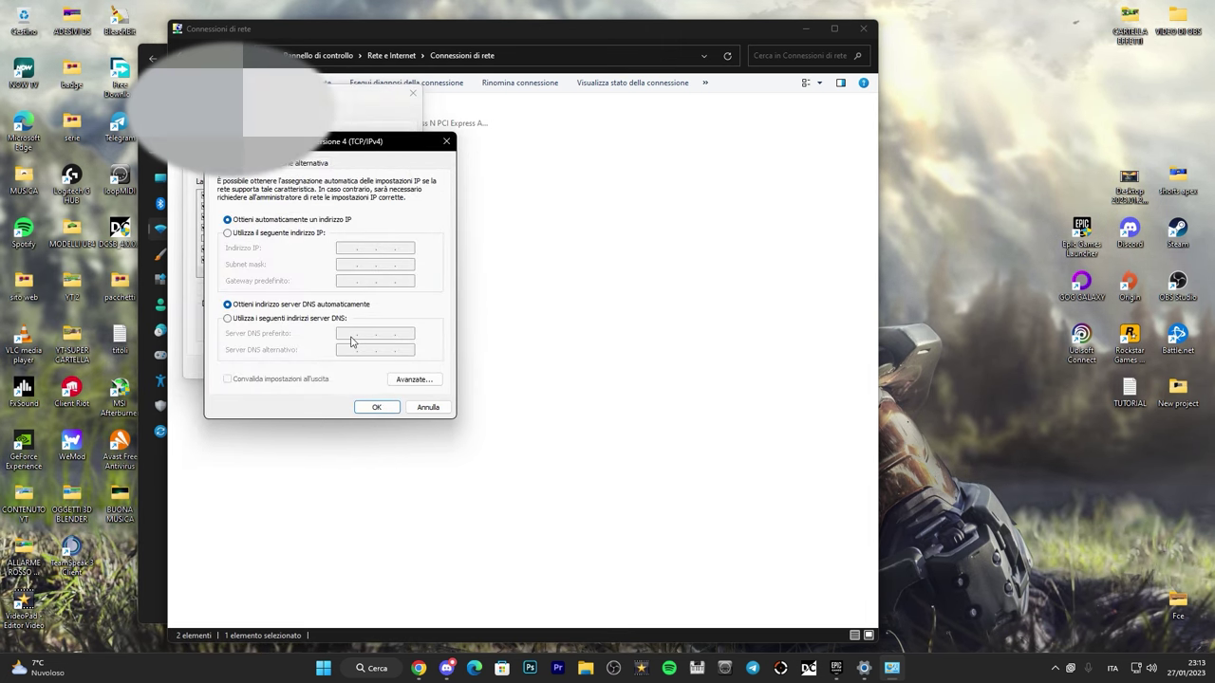
# Set the preferred DNS server to 8.8.8.8 and the alternate to 8.8.4.4, apply the changes and close the network windows.
pyautogui.click(228, 319)
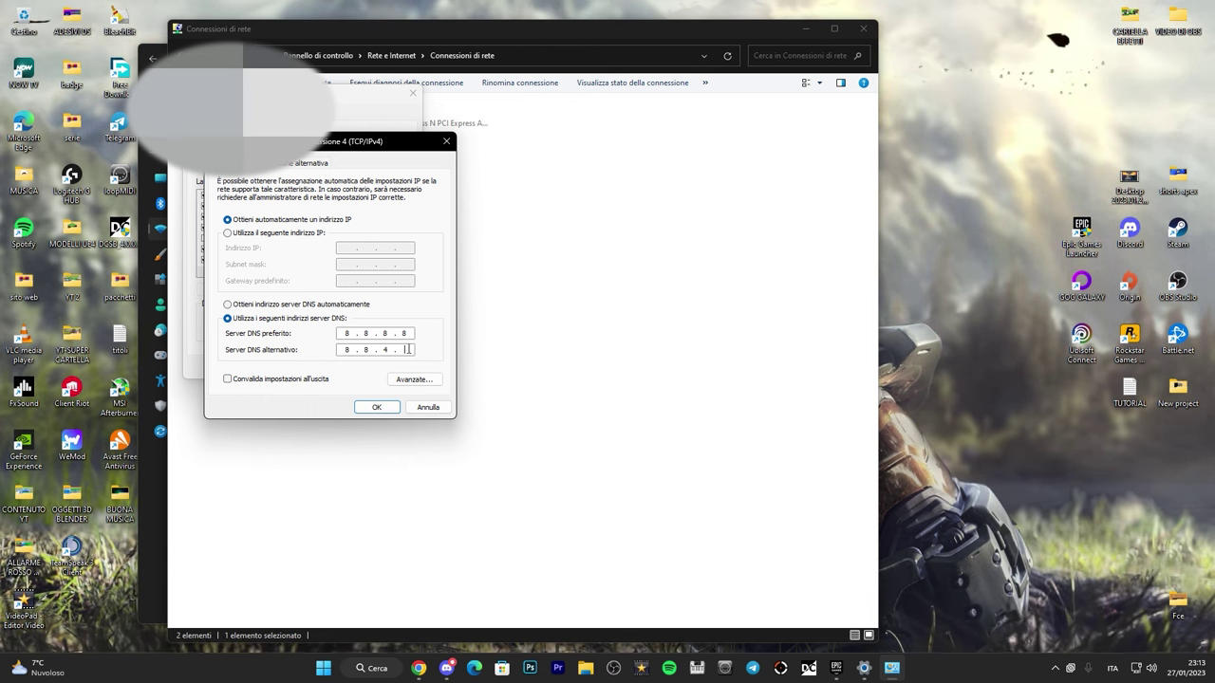
pyautogui.click(377, 407)
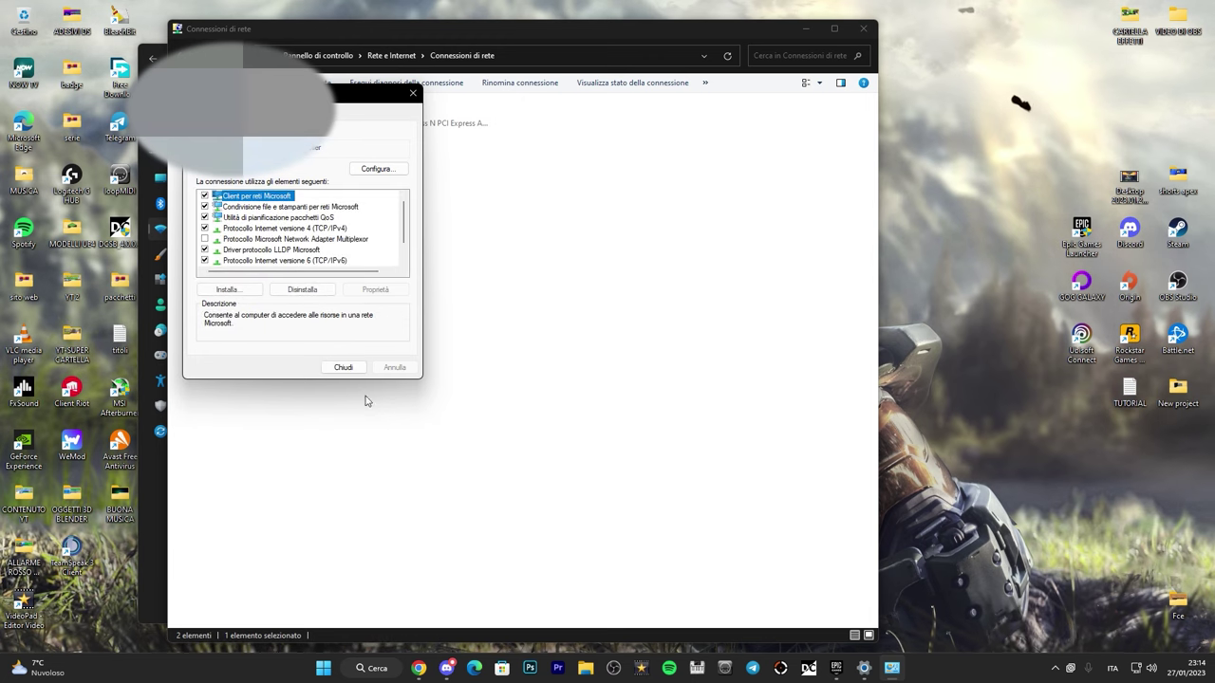
pyautogui.click(344, 369)
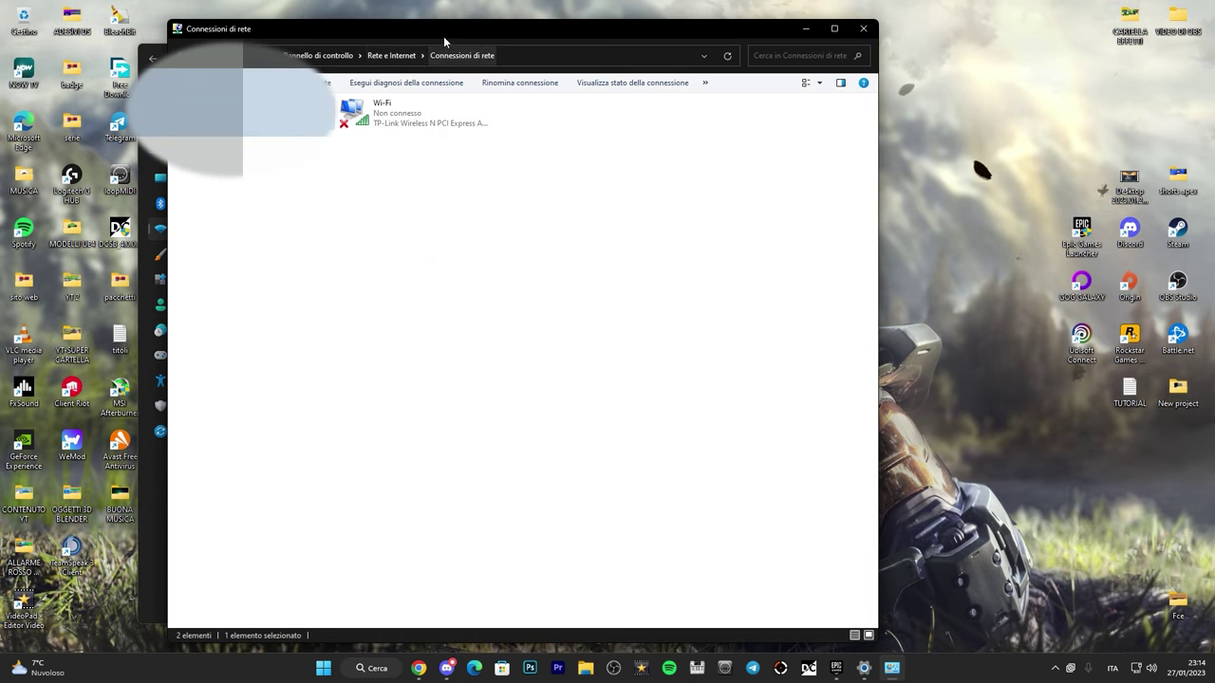
pyautogui.click(848, 32)
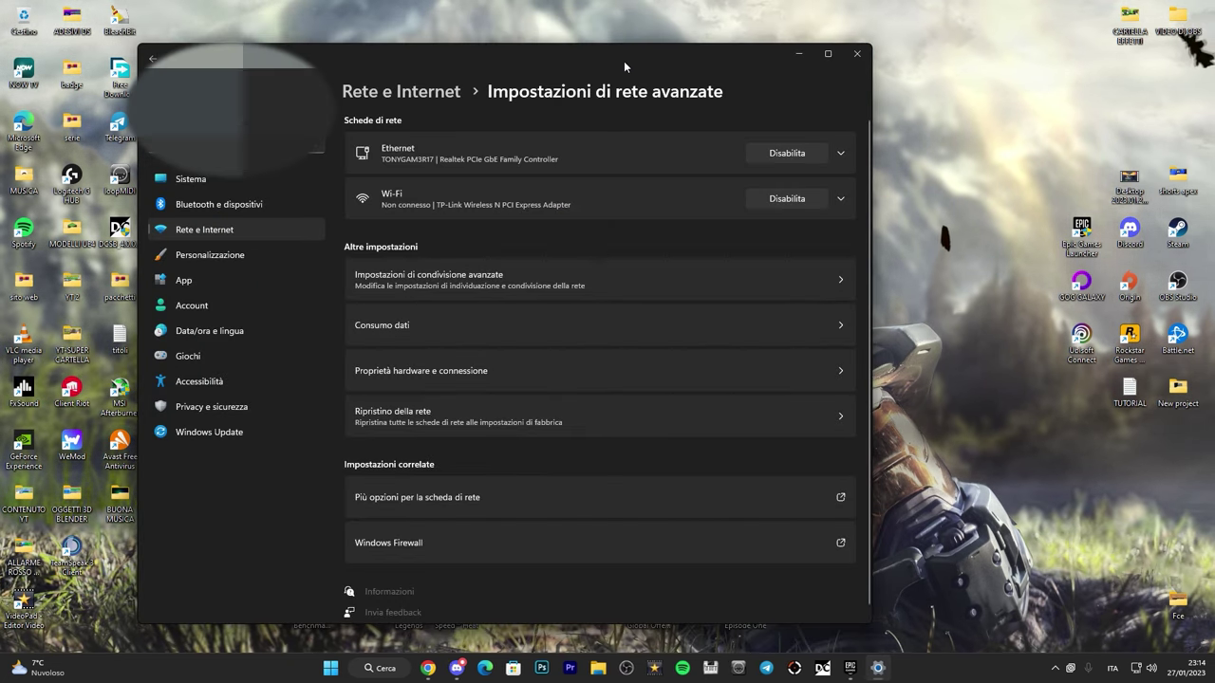
pyautogui.click(857, 54)
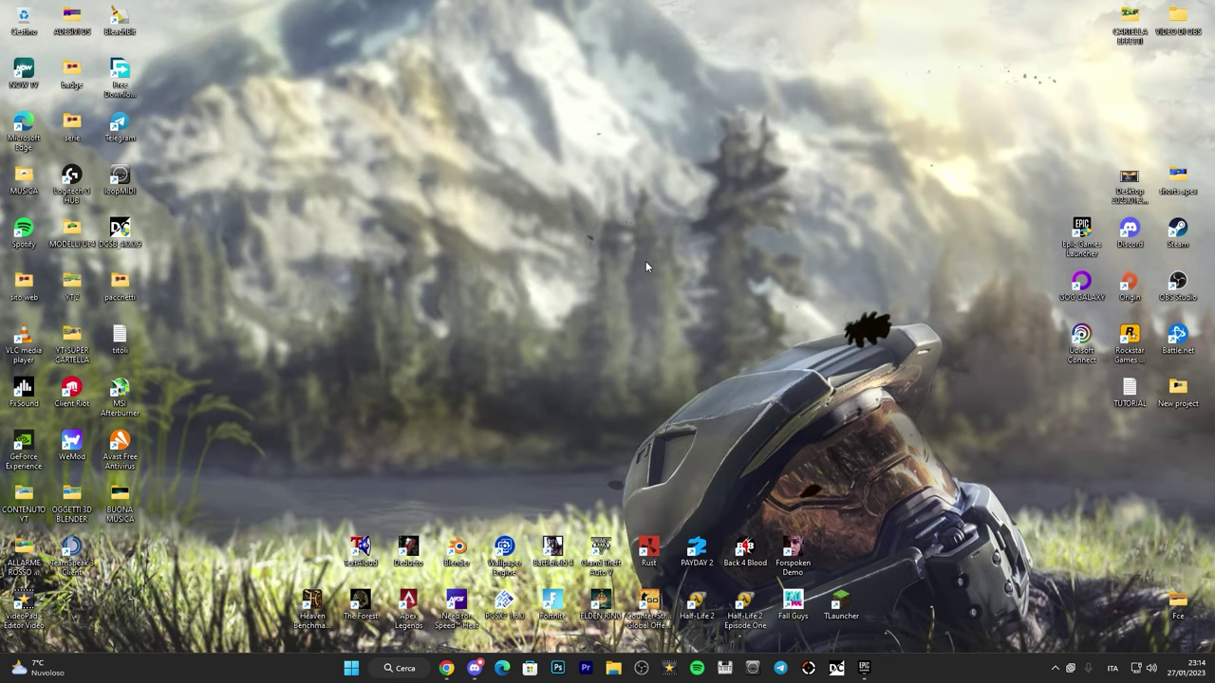
# Open Device Manager (Gestione dispositivi), move its window towards the screen centre and expand the Schede di rete category.
pyautogui.rightClick(352, 676)
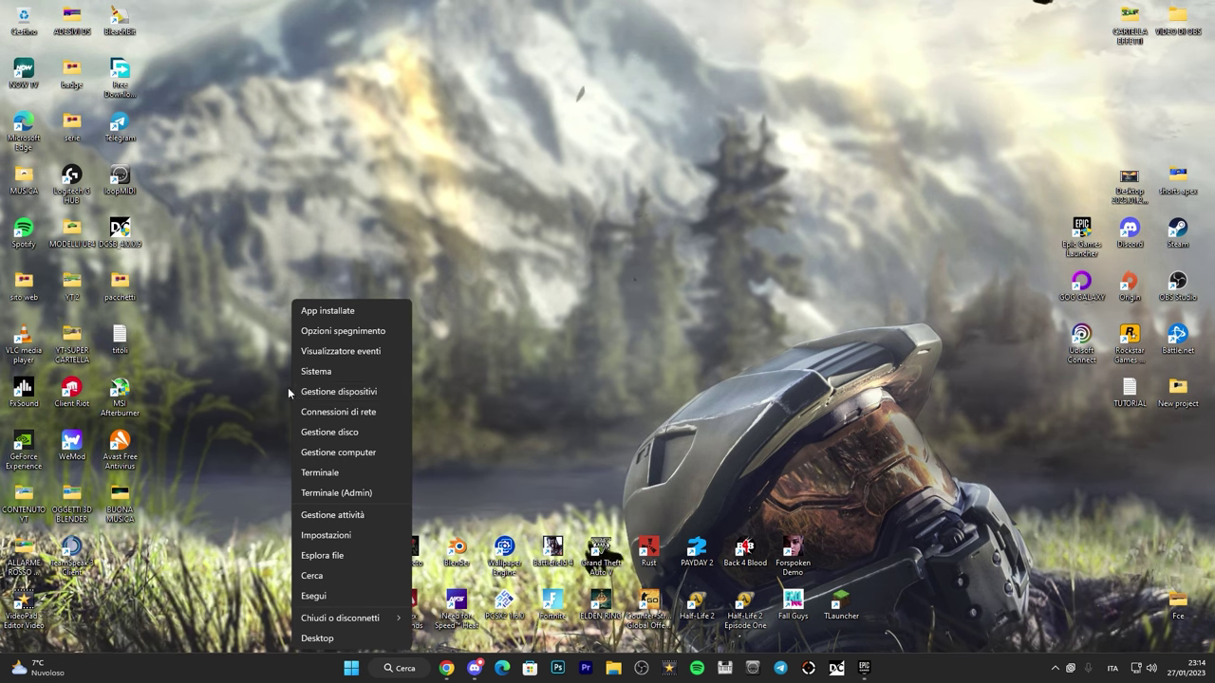
pyautogui.click(332, 389)
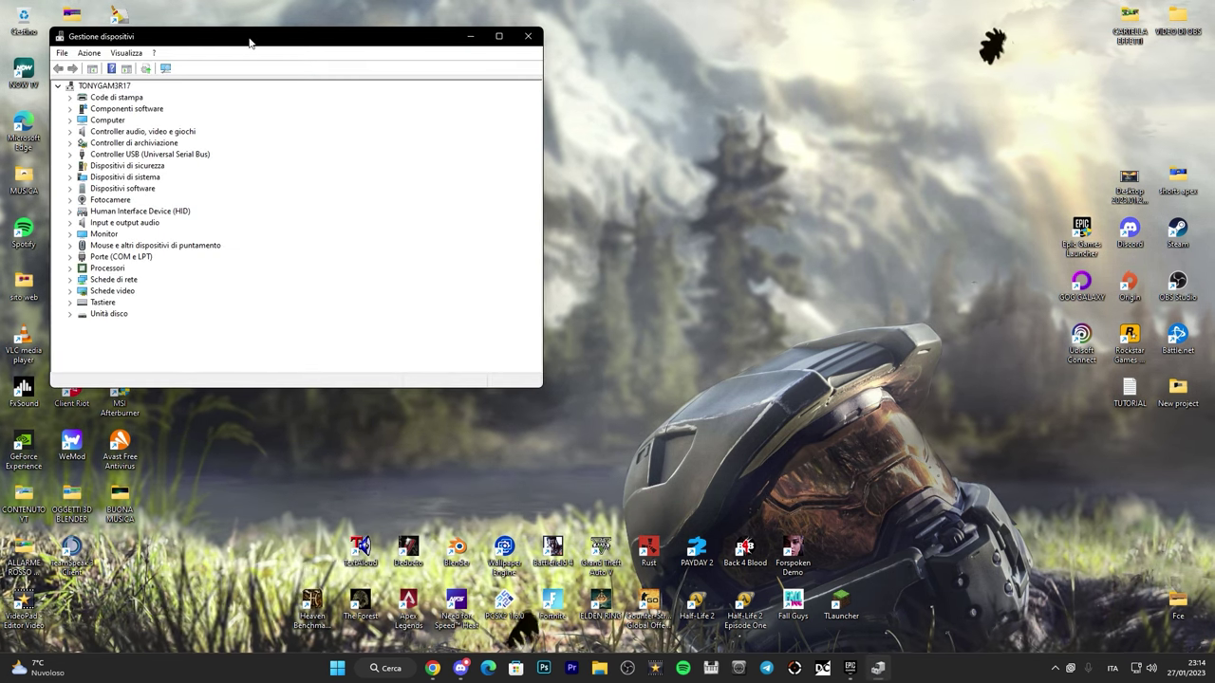
pyautogui.moveTo(250, 42); pyautogui.dragTo(502, 59)
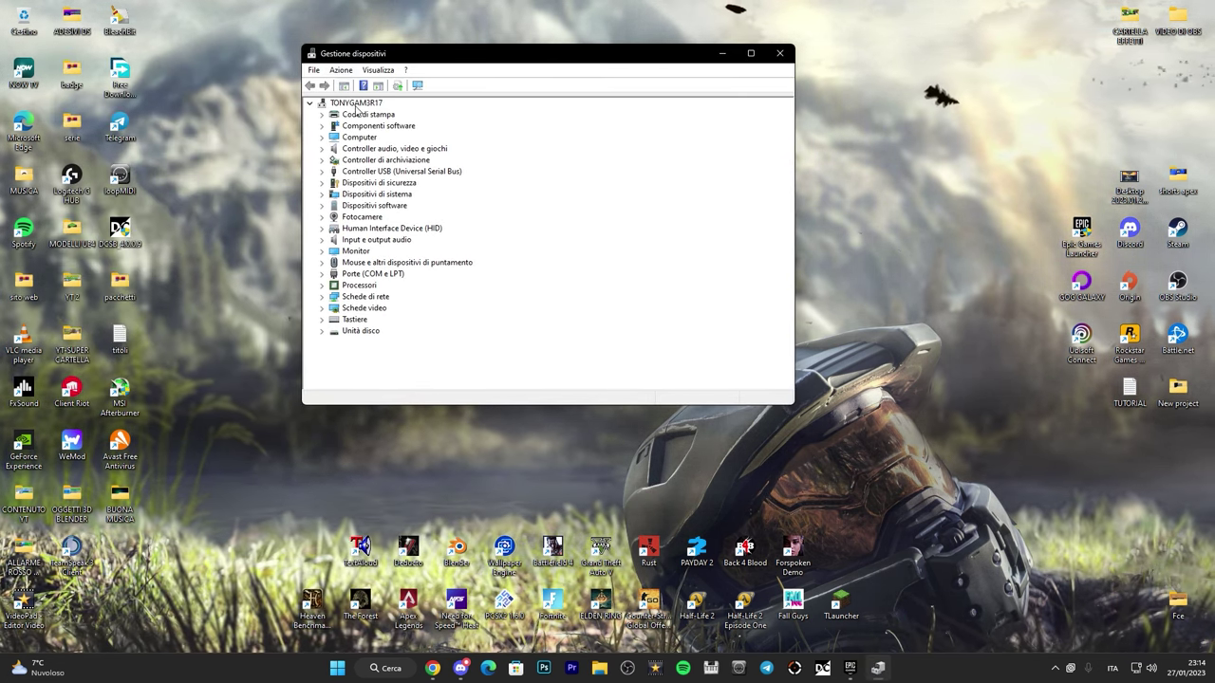
pyautogui.click(323, 298)
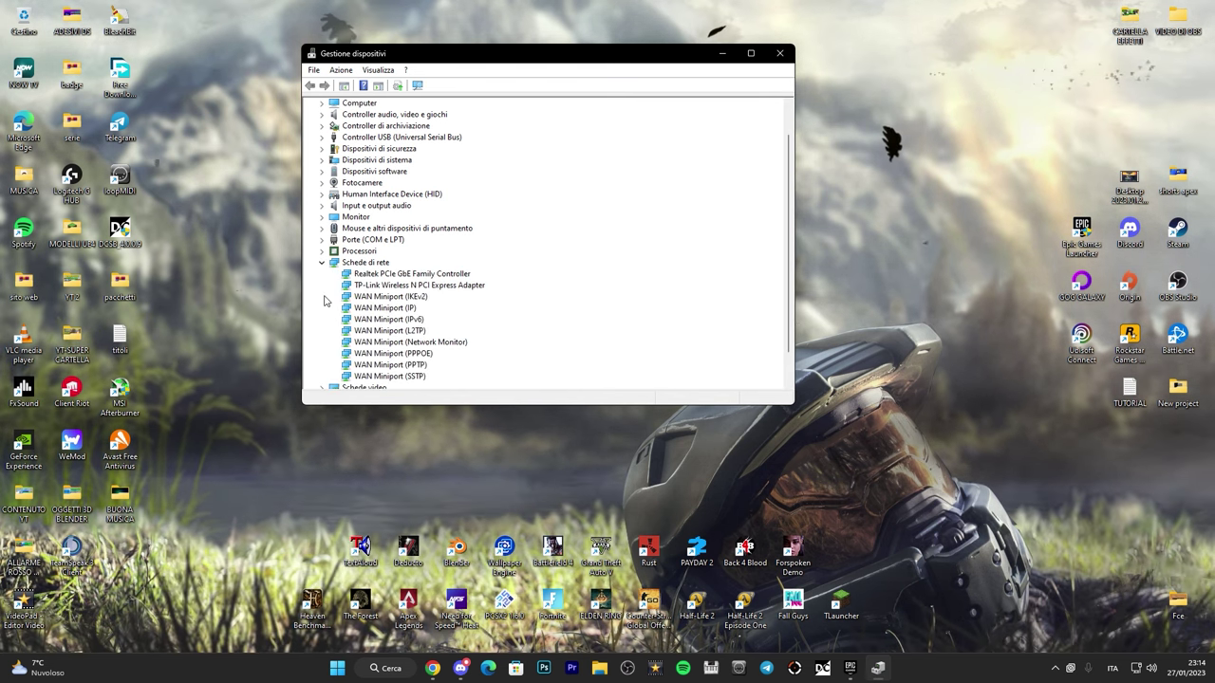
pyautogui.rightClick(380, 262)
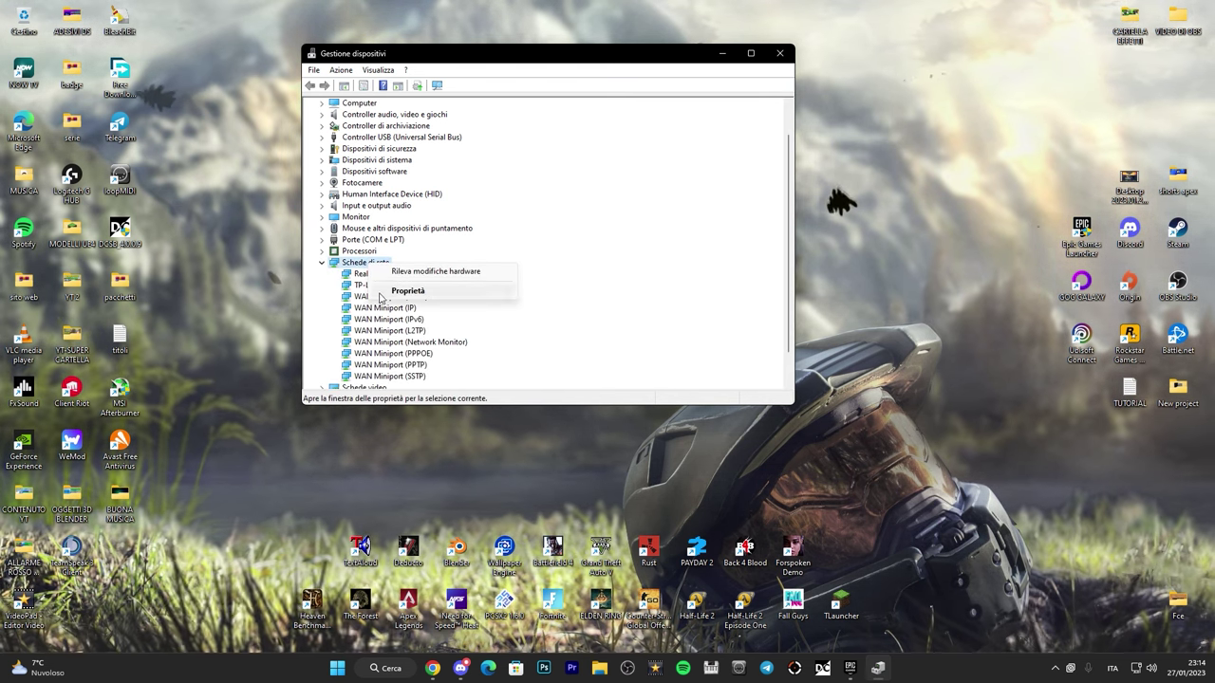
pyautogui.click(384, 296)
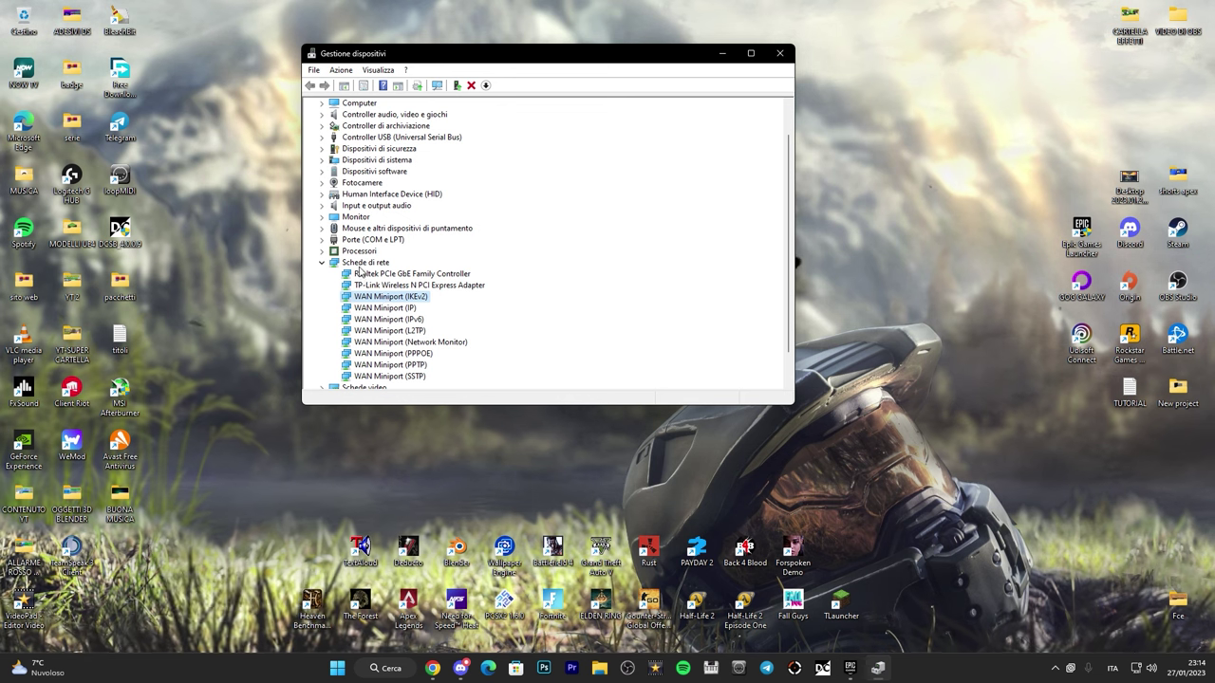
# Run an automatic driver update search for the TP-Link Wireless N PCI Express Adapter and close the wizard.
pyautogui.click(371, 285)
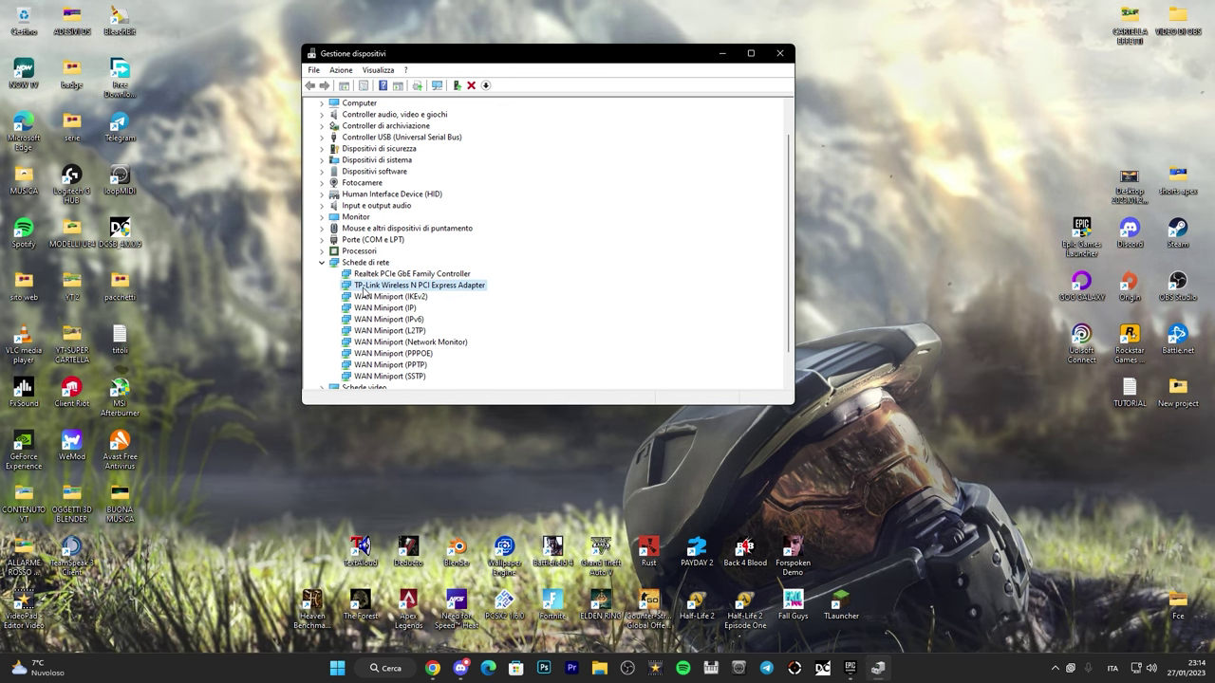
pyautogui.rightClick(380, 288)
pyautogui.click(414, 295)
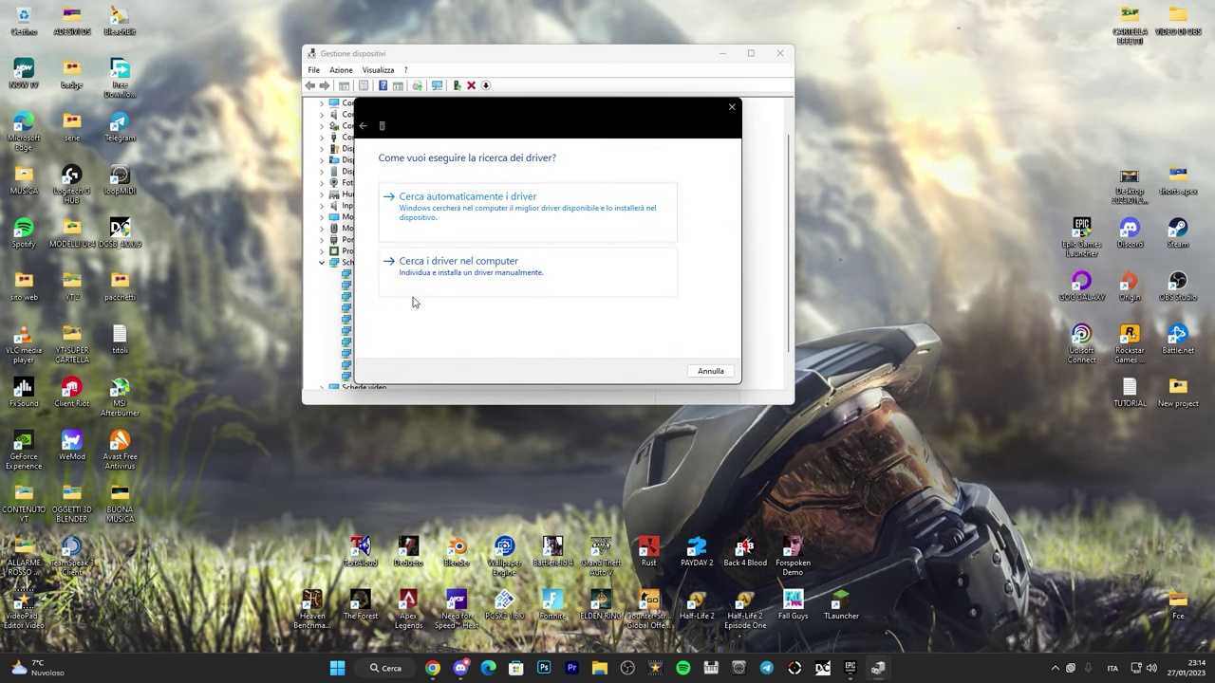
pyautogui.click(455, 203)
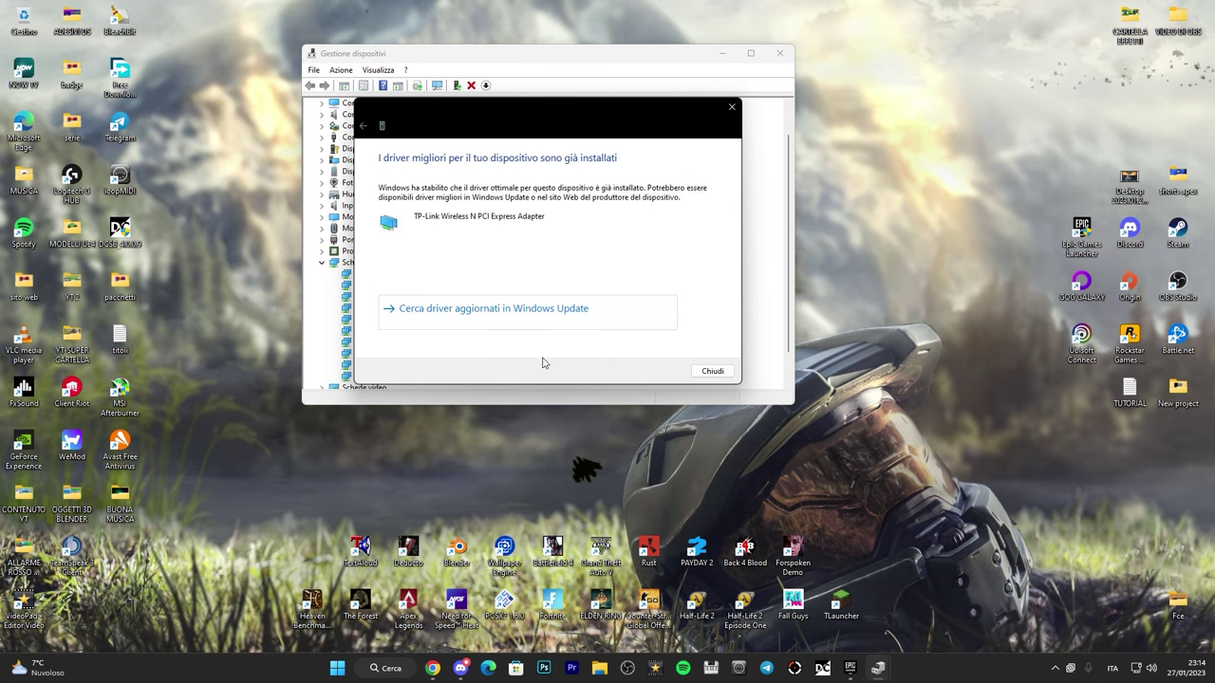
pyautogui.click(710, 372)
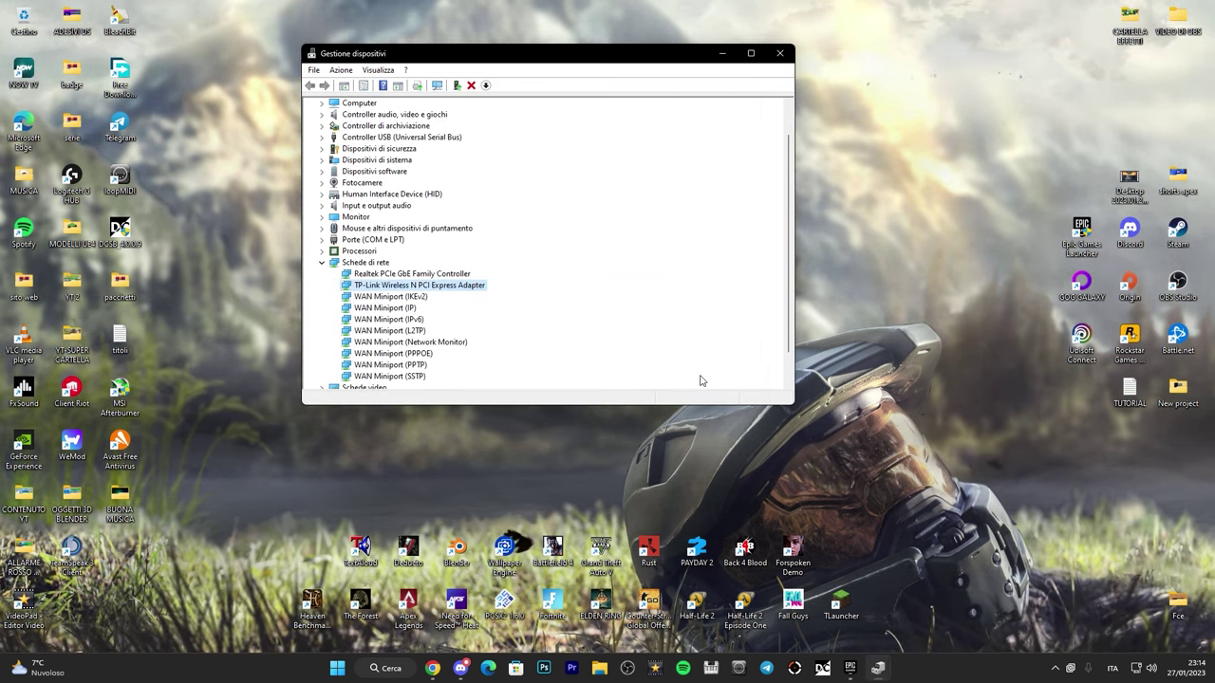
# Review the device actions available for the TP-Link Wireless N adapter and close Device Manager.
pyautogui.rightClick(377, 290)
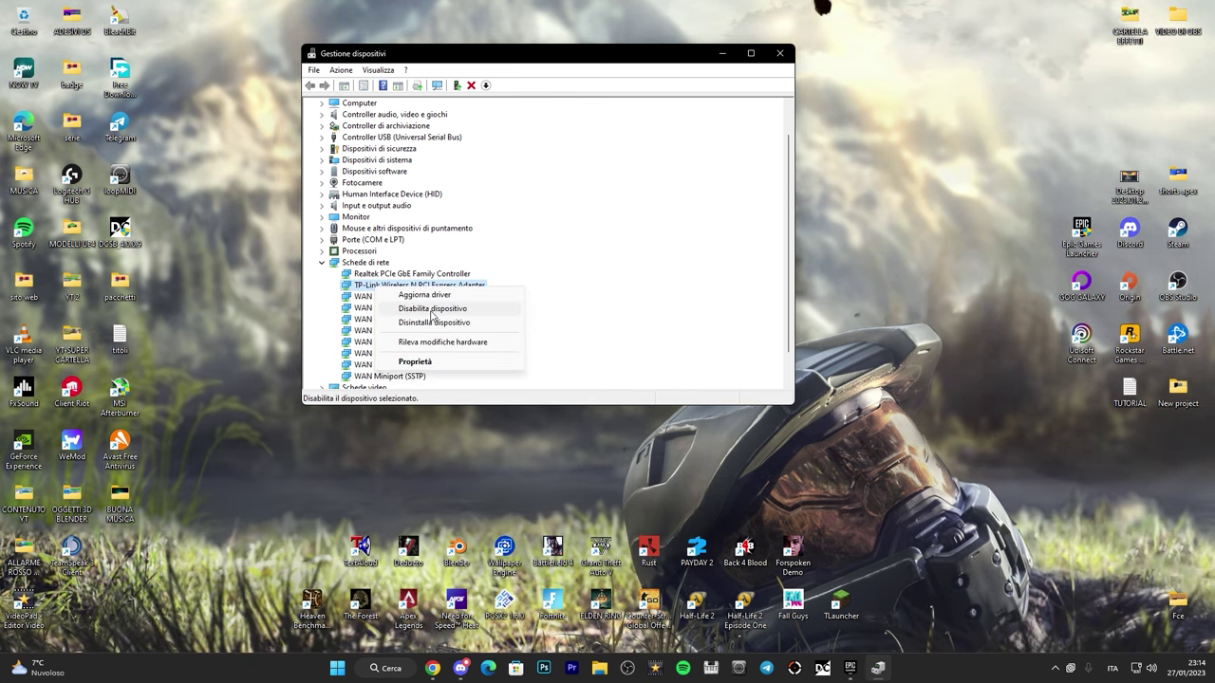
pyautogui.click(308, 306)
pyautogui.scroll(-2, 370, 285)
pyautogui.scroll(3, 370, 295)
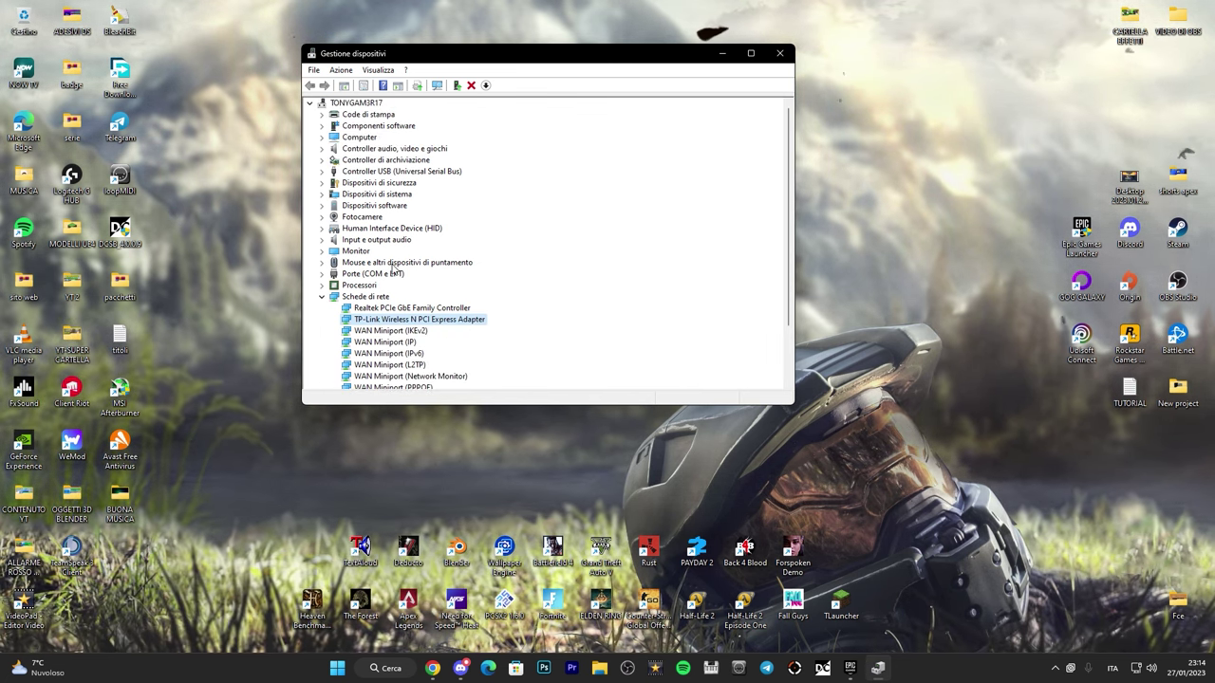
pyautogui.scroll(-1, 373, 296)
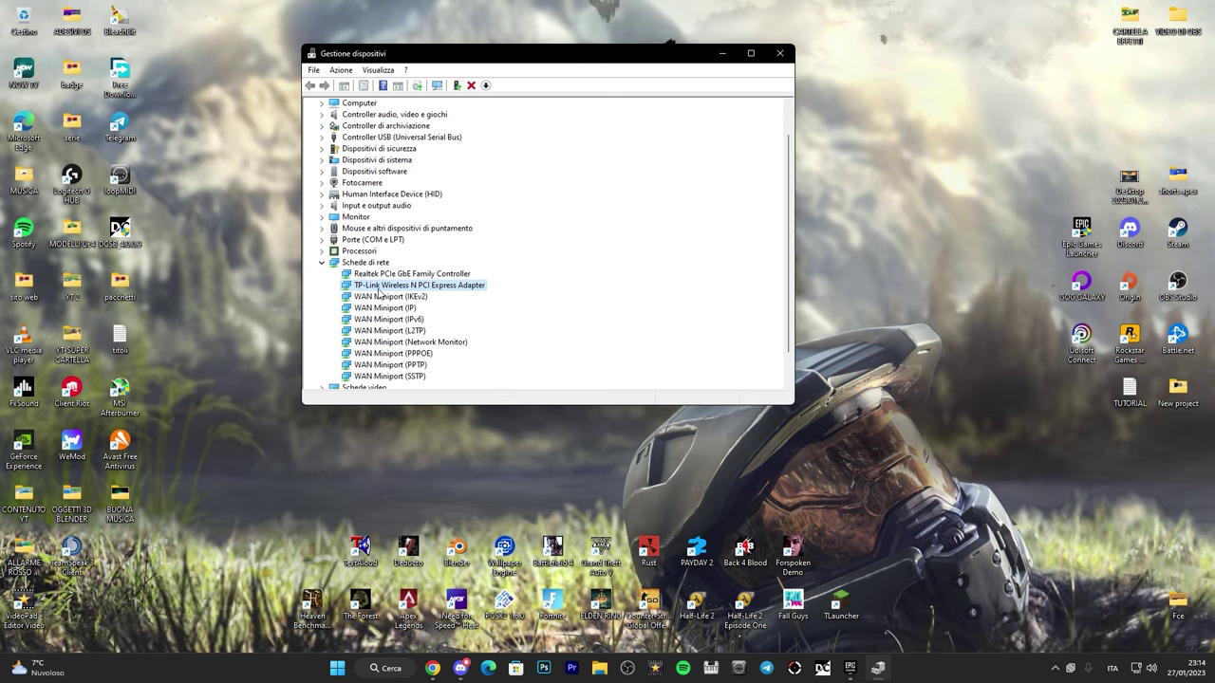
pyautogui.click(778, 55)
pyautogui.moveTo(509, 224); pyautogui.dragTo(721, 445)
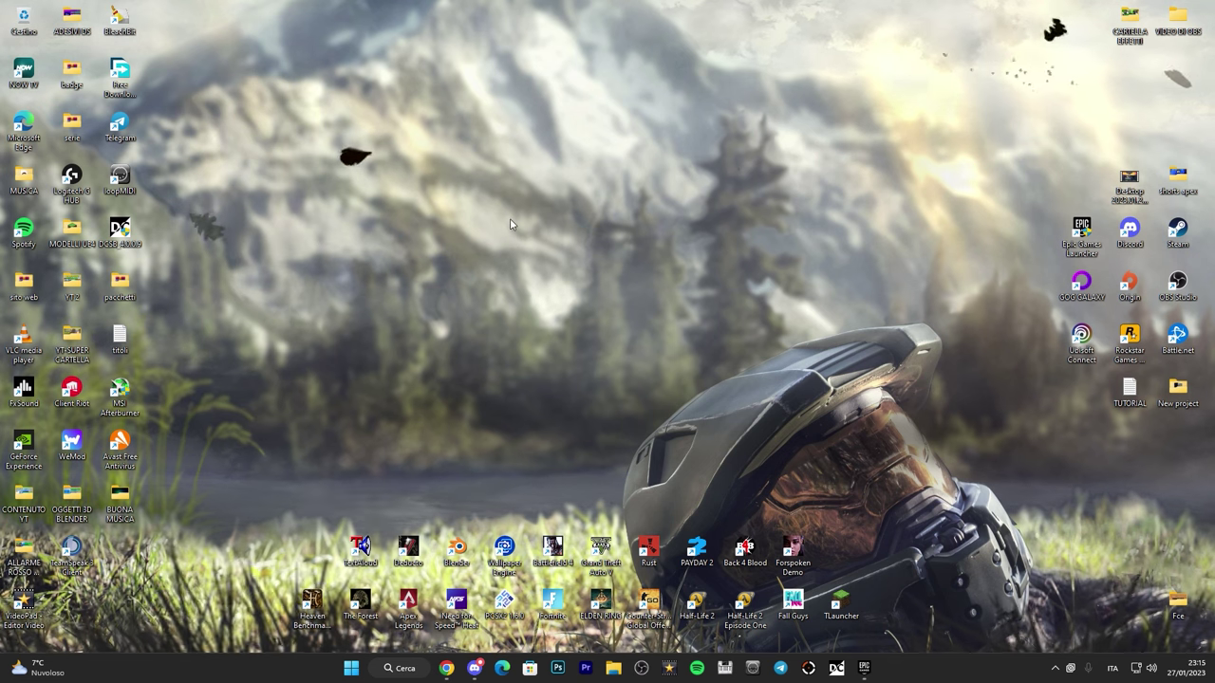